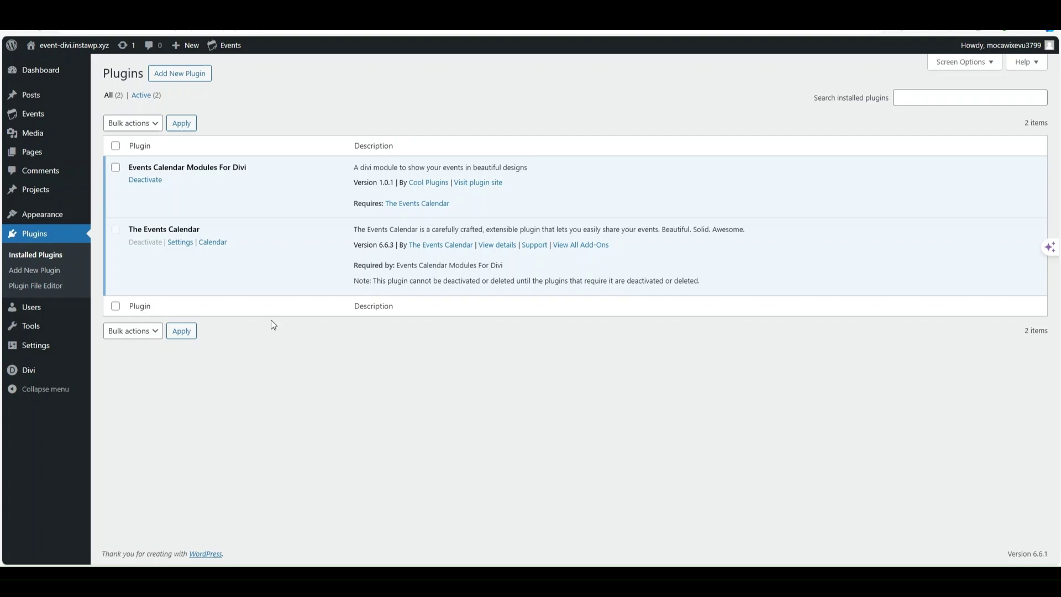
Create a new WordPress page titled 'Event Layout'
mouse_move(37, 151)
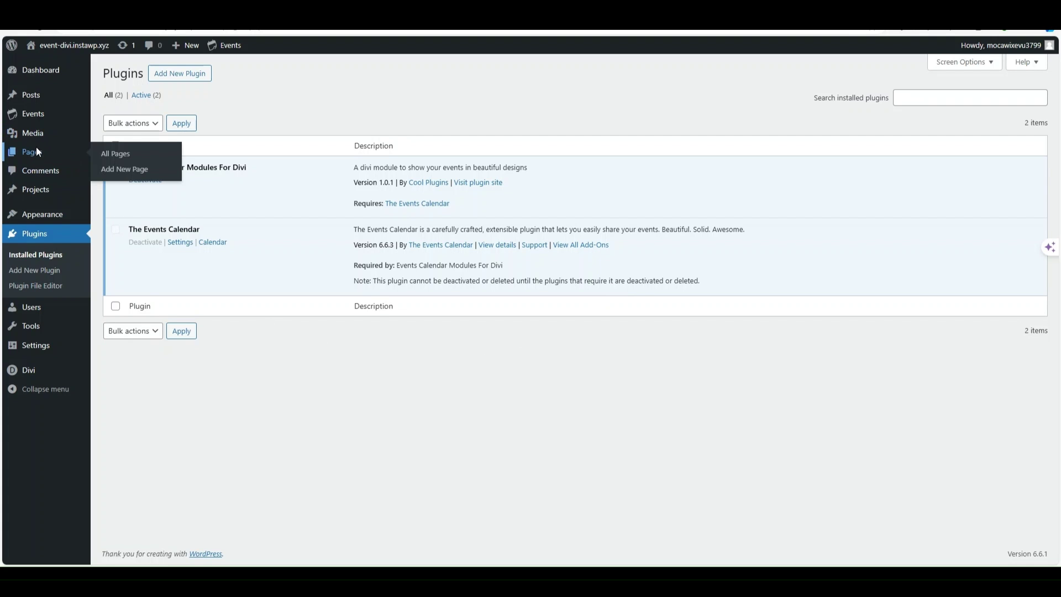
click(109, 154)
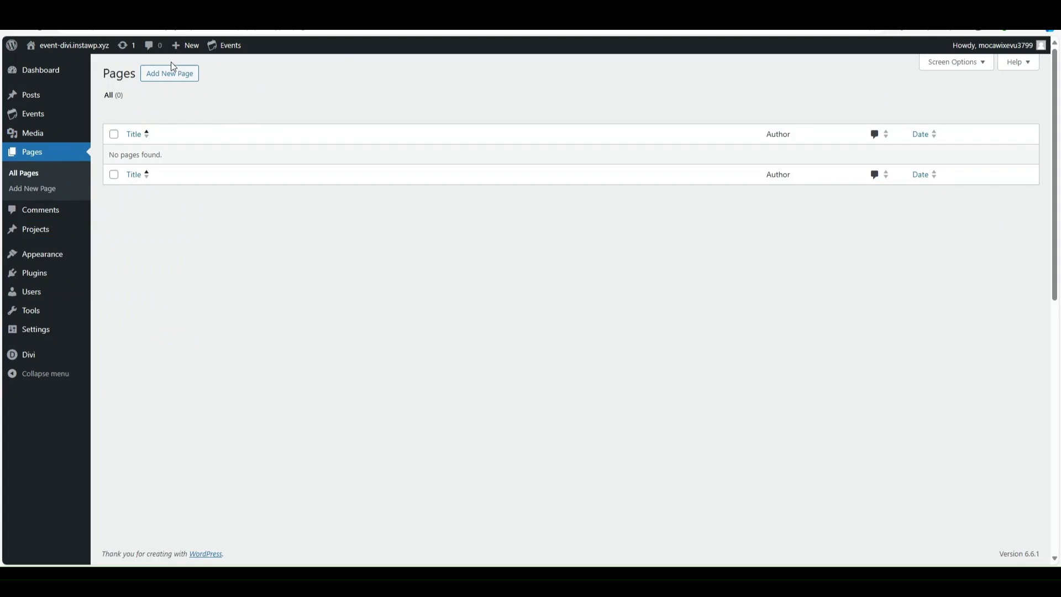
click(171, 74)
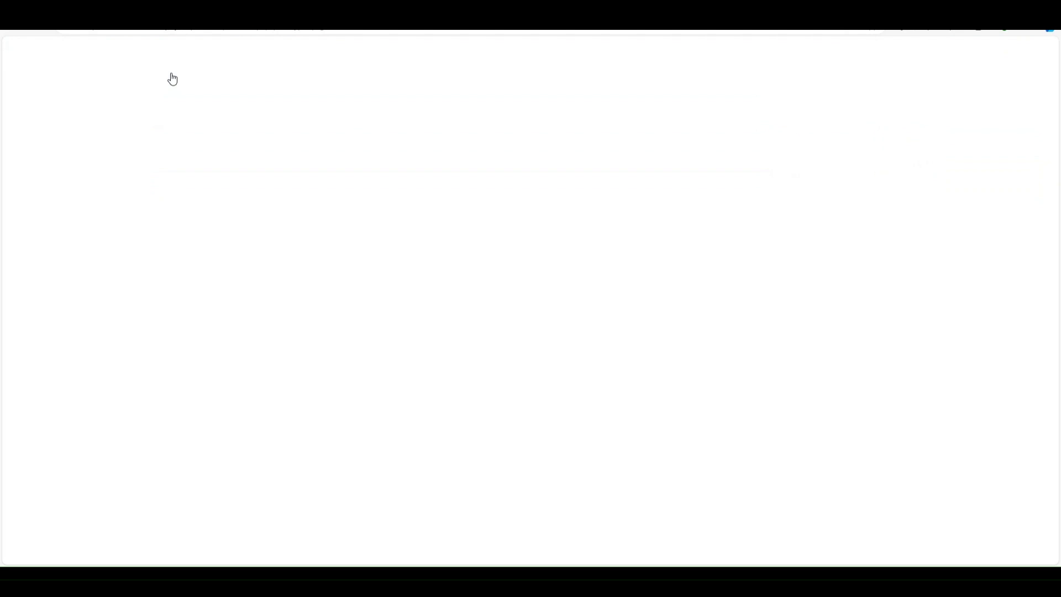
text(Event Layout)
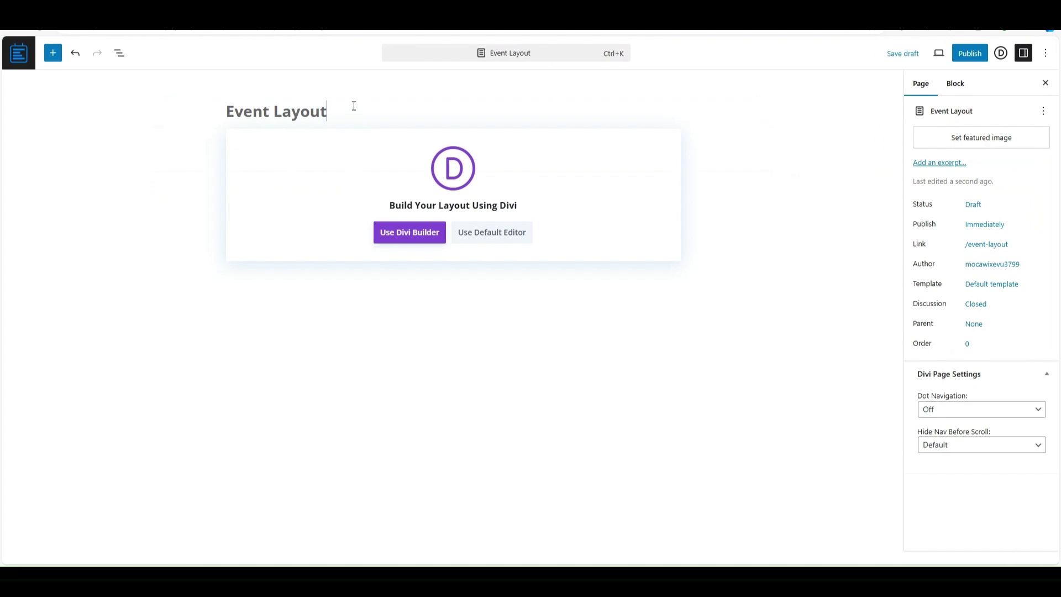
Build the page in Divi with a one-column row holding an Events Layouts module
click(419, 236)
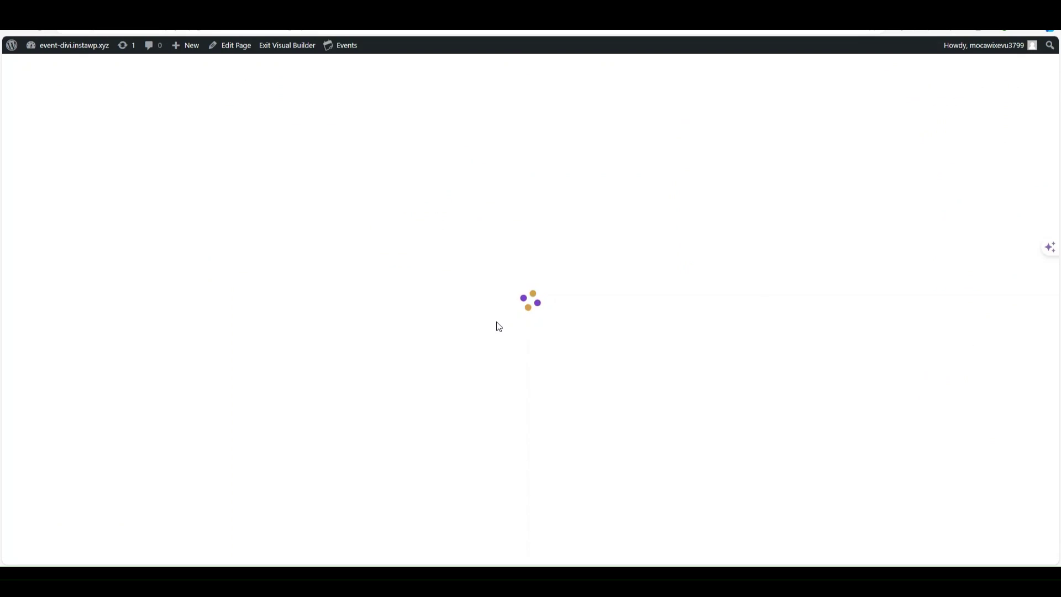
click(329, 449)
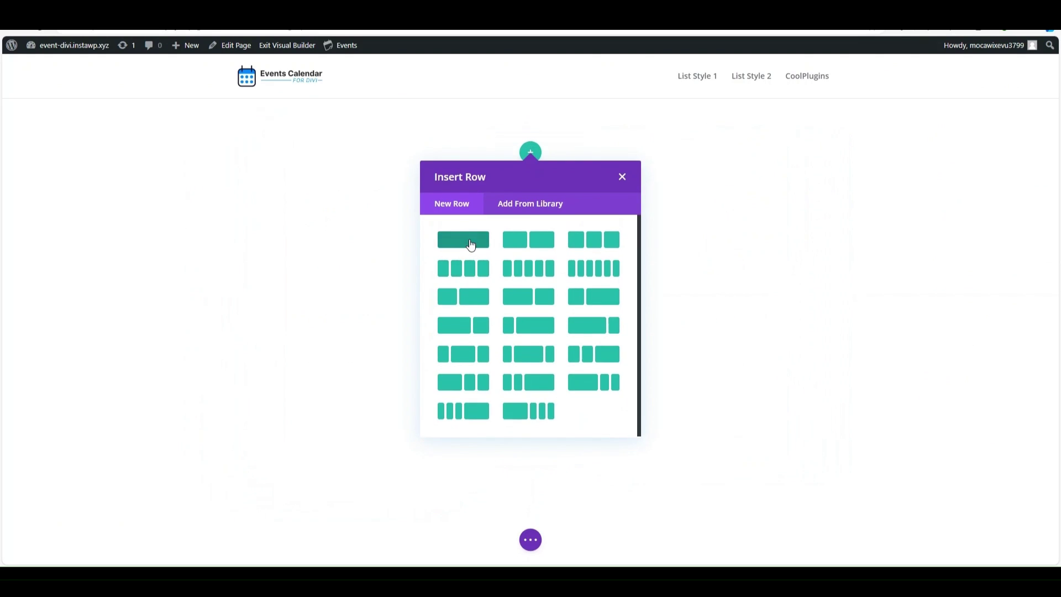
click(471, 239)
text(event)
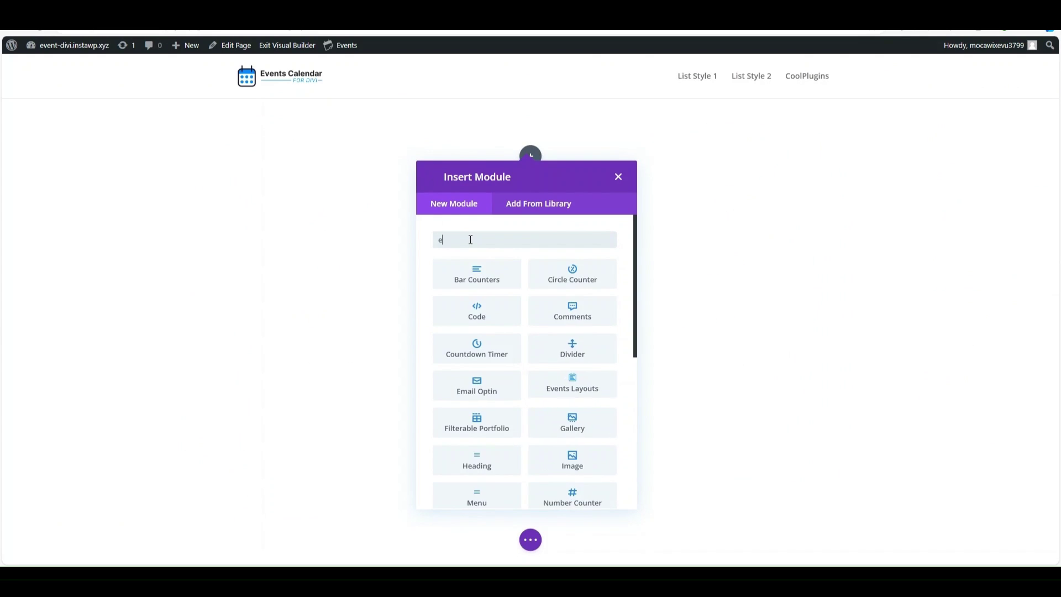
click(485, 283)
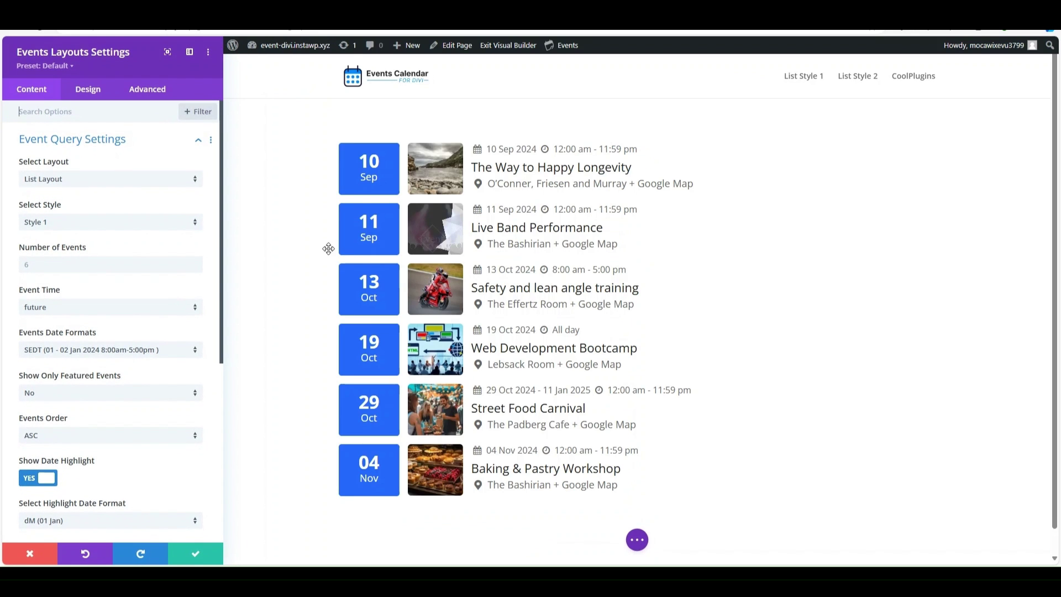
Try Style 2, keep Style 1, and set Number of Events to 10
click(138, 225)
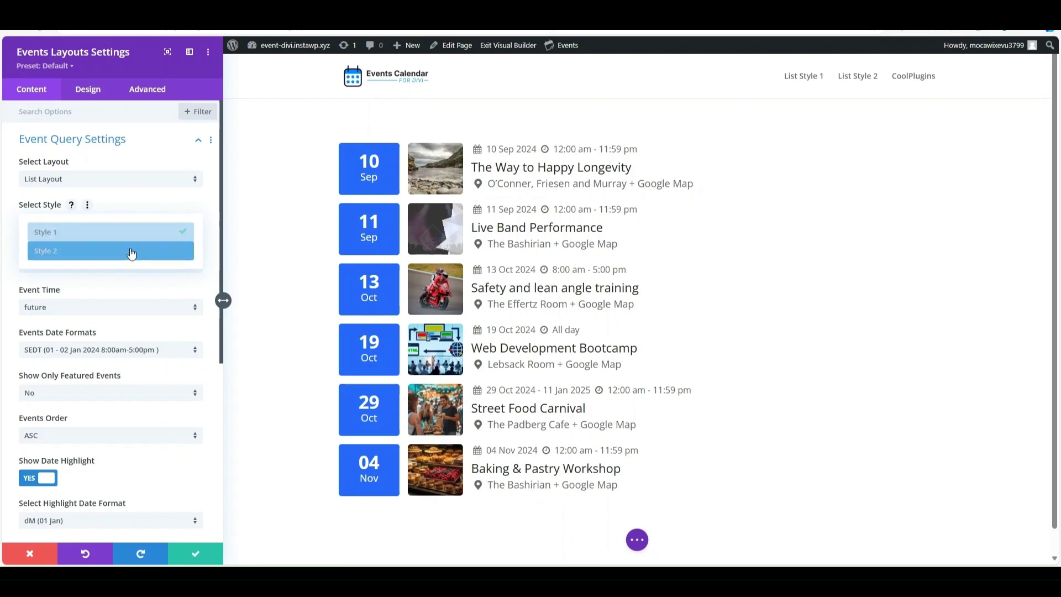
click(131, 254)
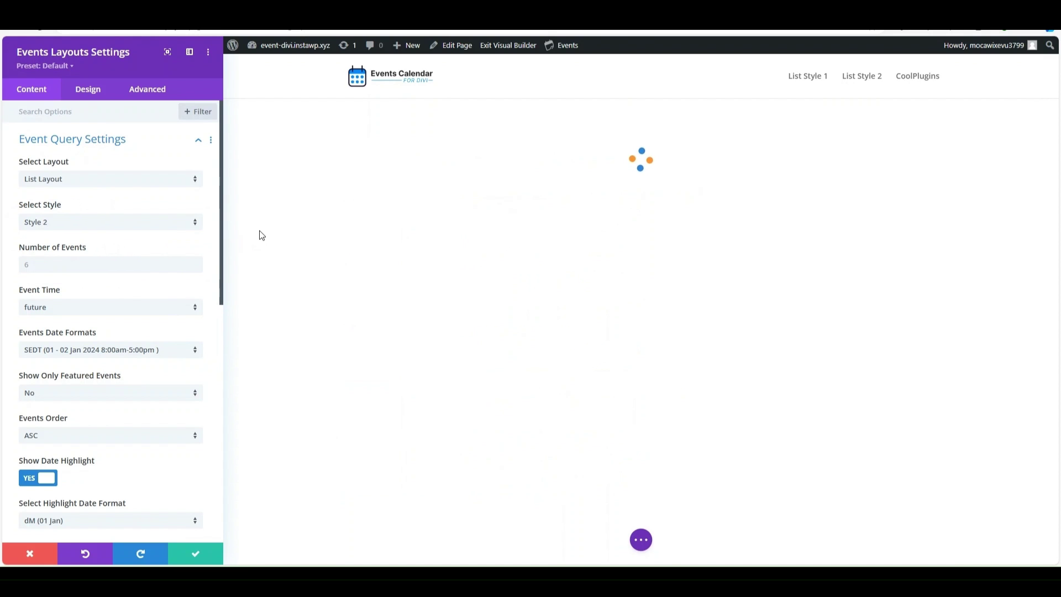
scroll(260, 230, down, 5)
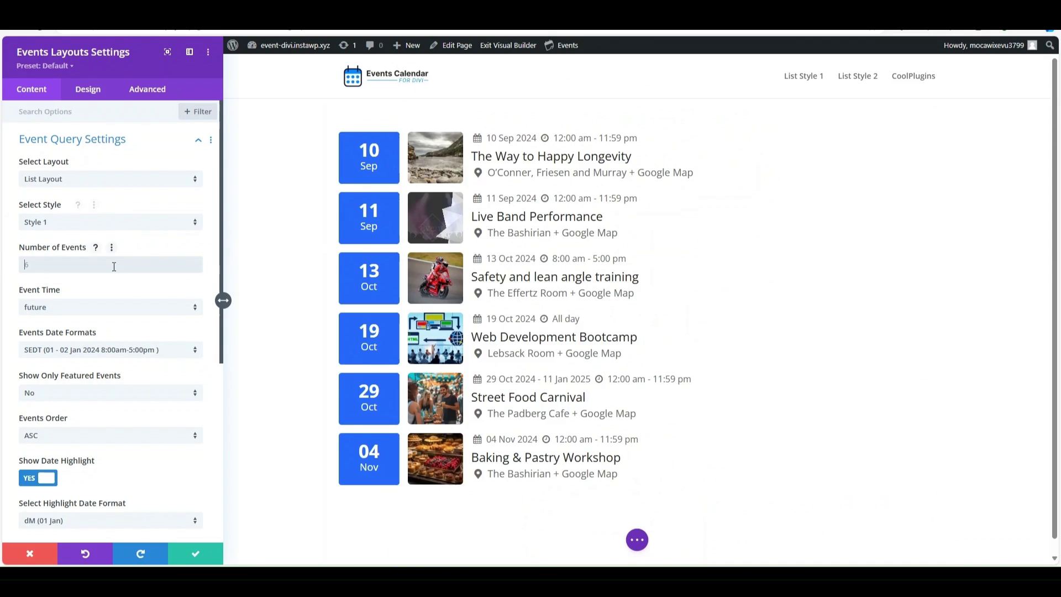
click(114, 265)
text(10)
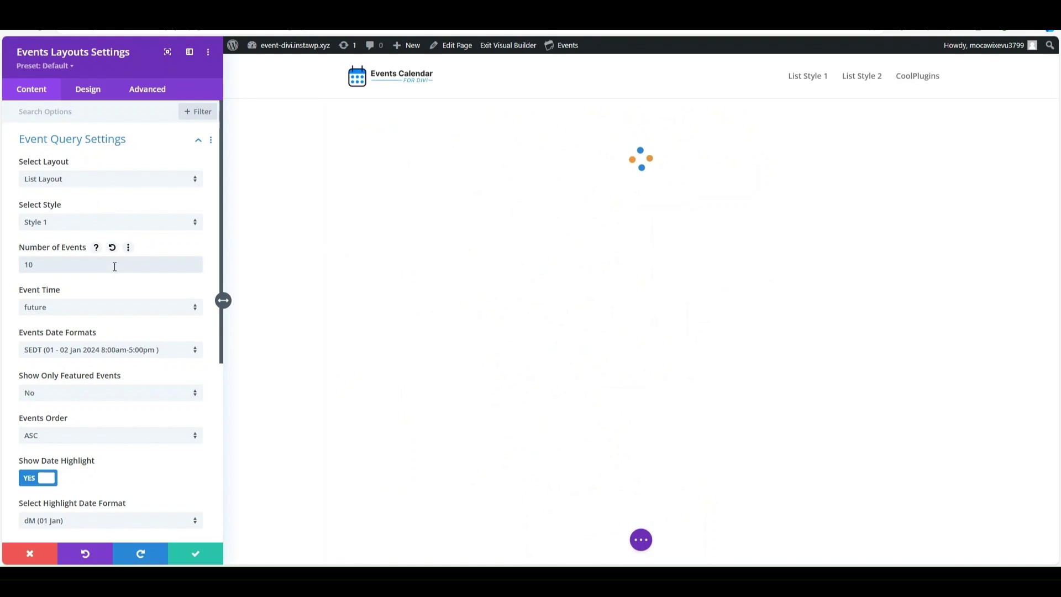
scroll(166, 277, down, 3)
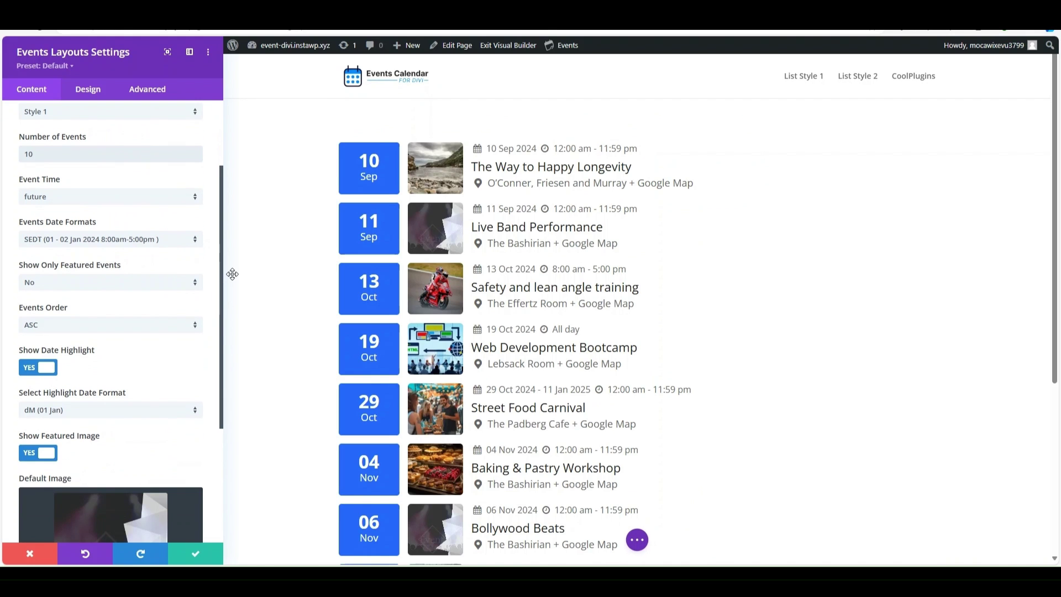
scroll(257, 273, down, 4)
scroll(257, 273, up, 4)
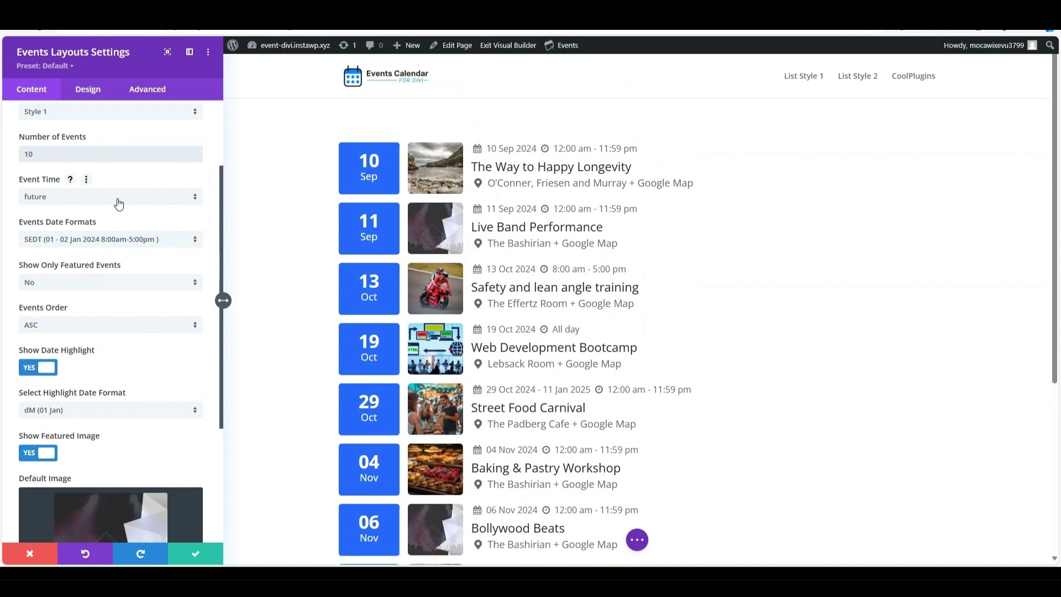
click(119, 198)
click(91, 224)
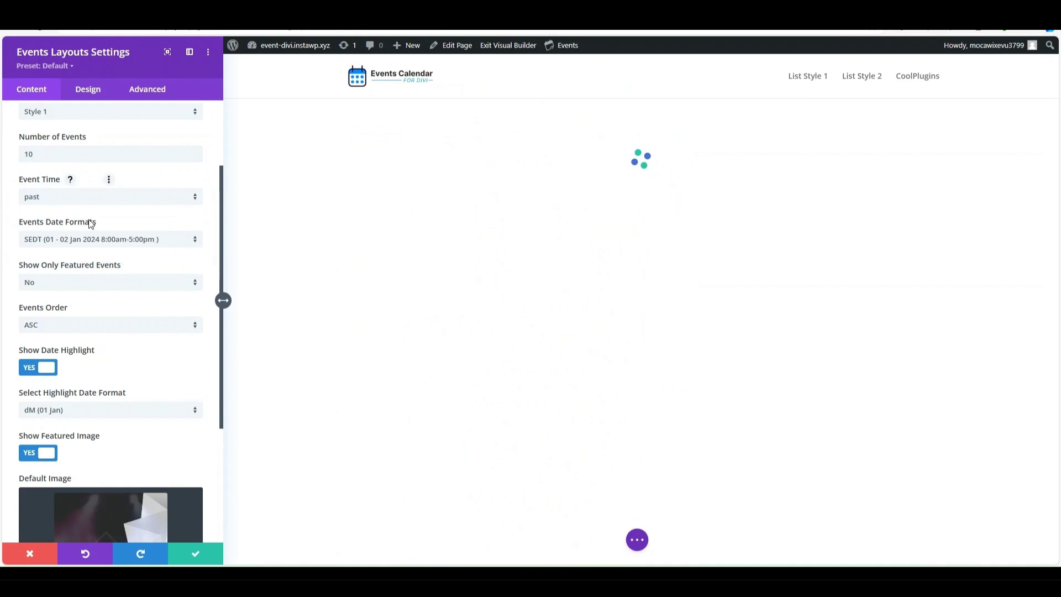
scroll(325, 234, down, 1)
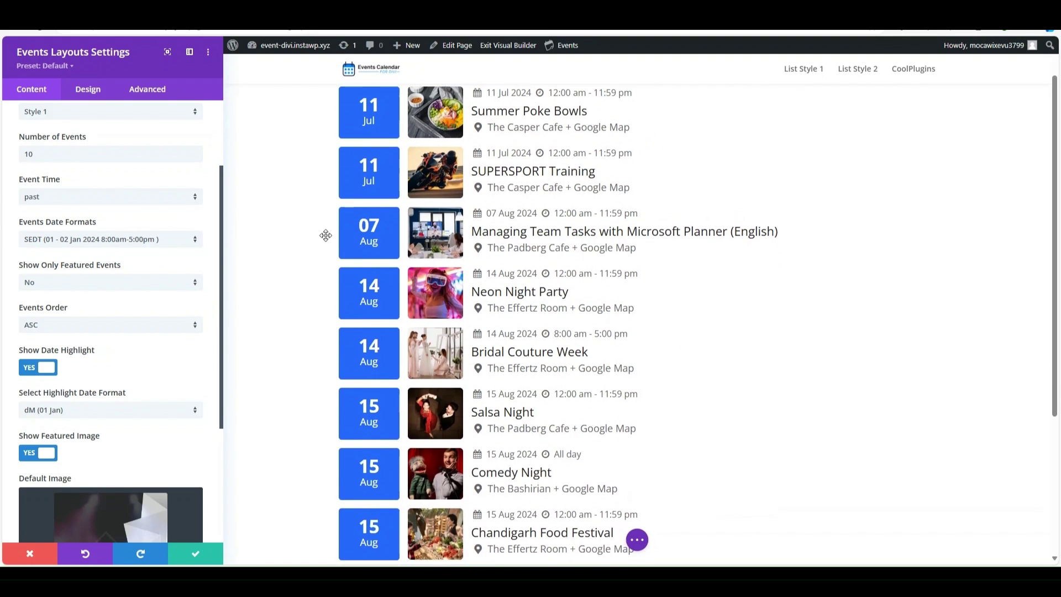
scroll(326, 235, up, 1)
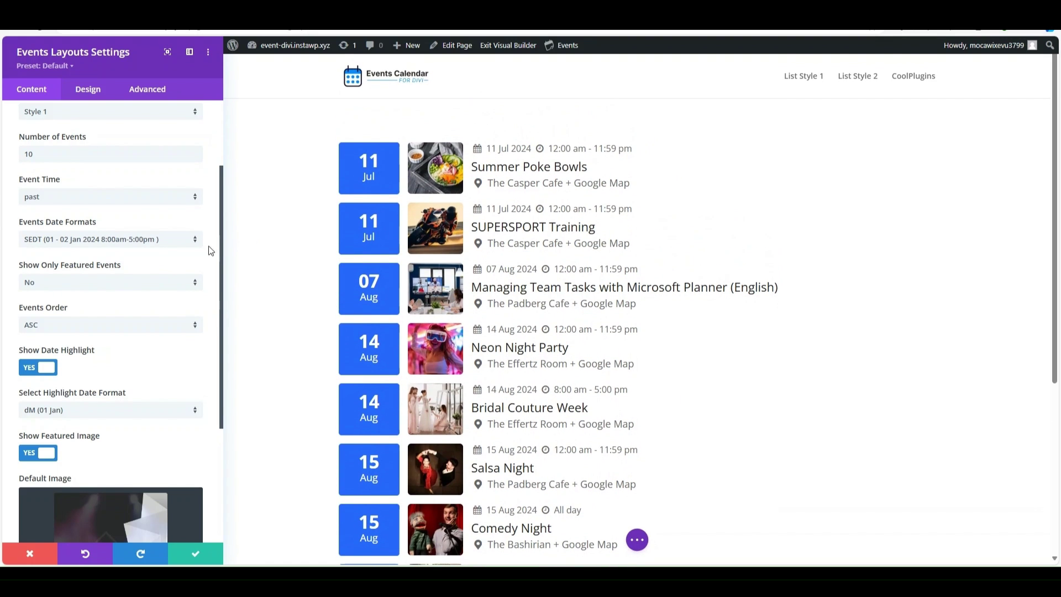
click(108, 195)
click(86, 242)
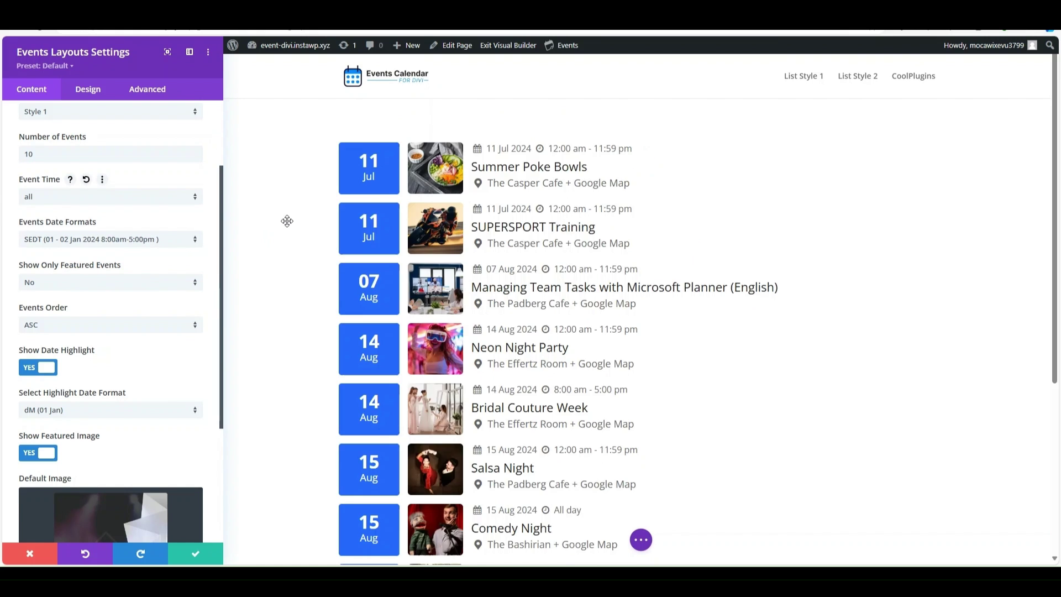
scroll(287, 221, down, 5)
scroll(287, 221, up, 5)
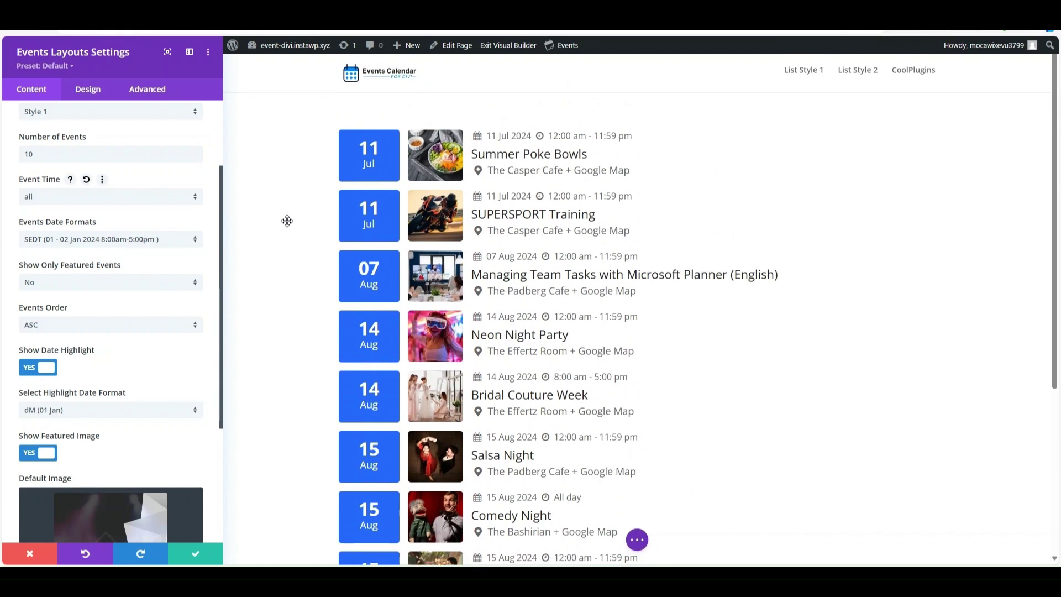
click(102, 283)
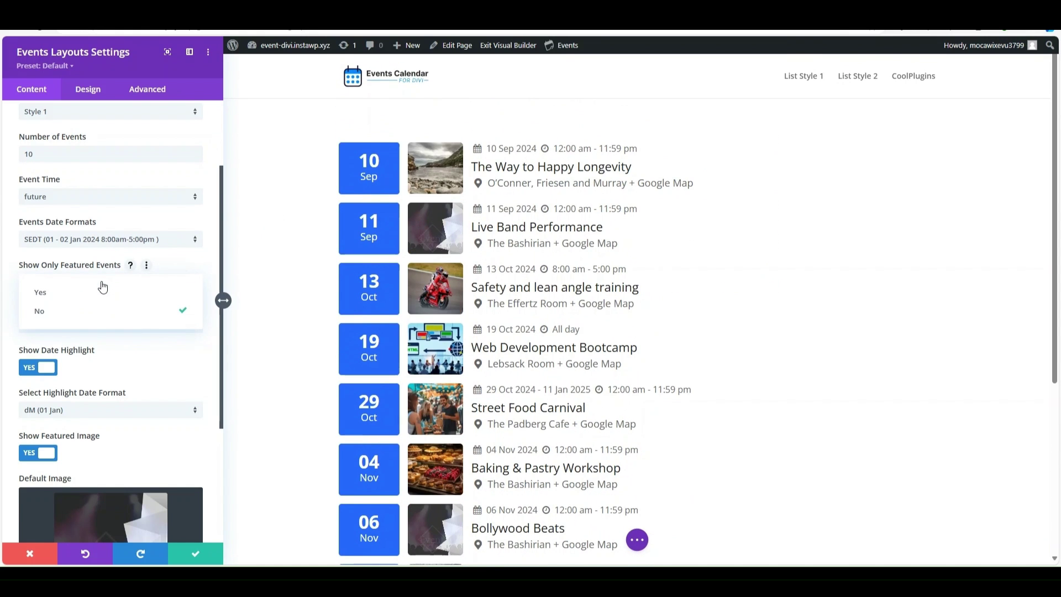
click(102, 290)
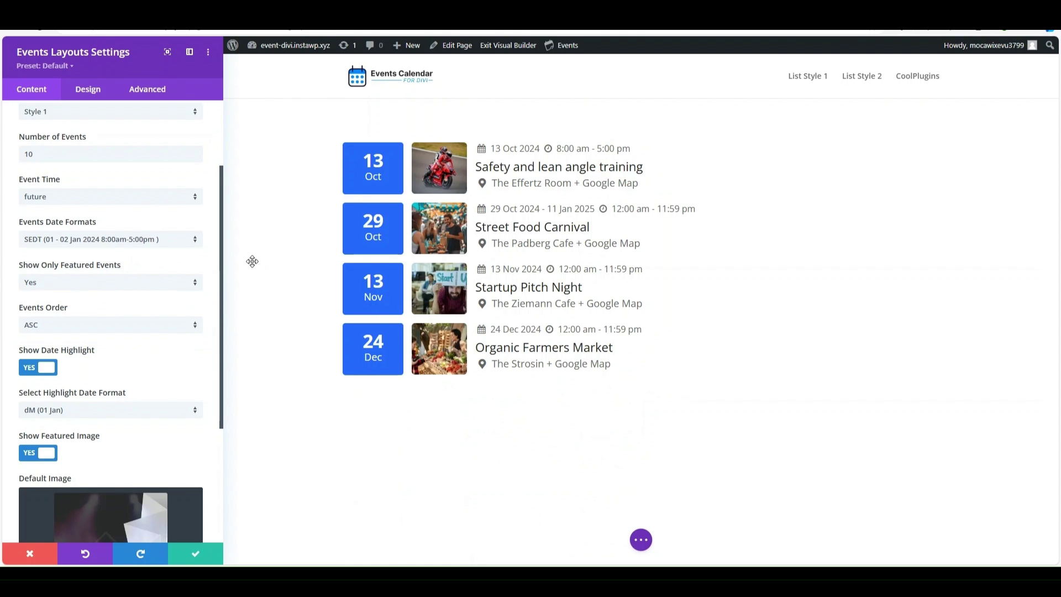
click(135, 283)
click(135, 310)
click(100, 325)
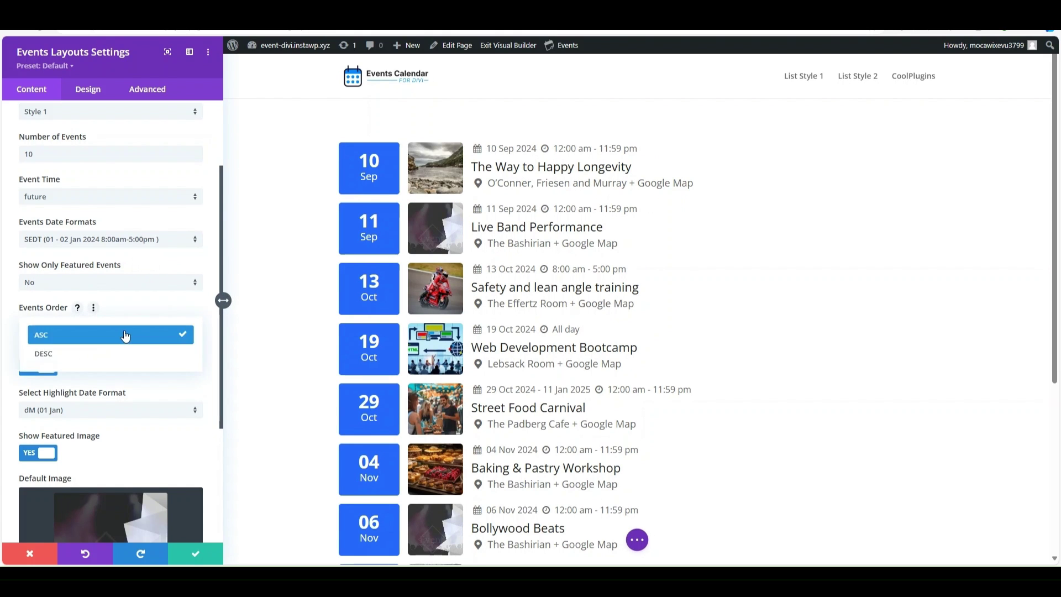
click(90, 354)
scroll(311, 254, down, 3)
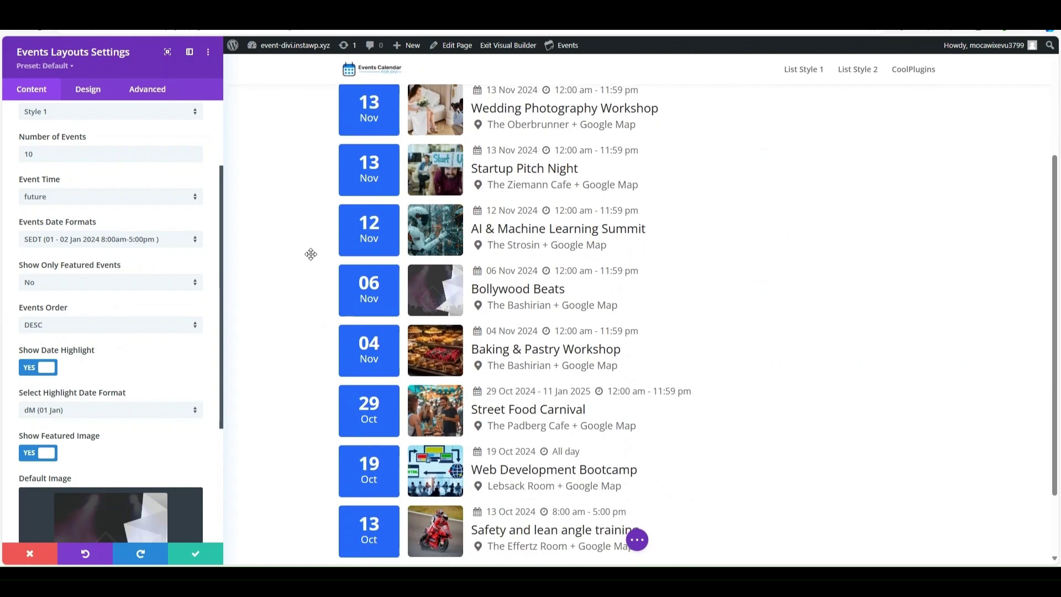
scroll(266, 265, up, 2)
Restore ascending event order and turn on Show Date Highlight with the dM format
click(95, 308)
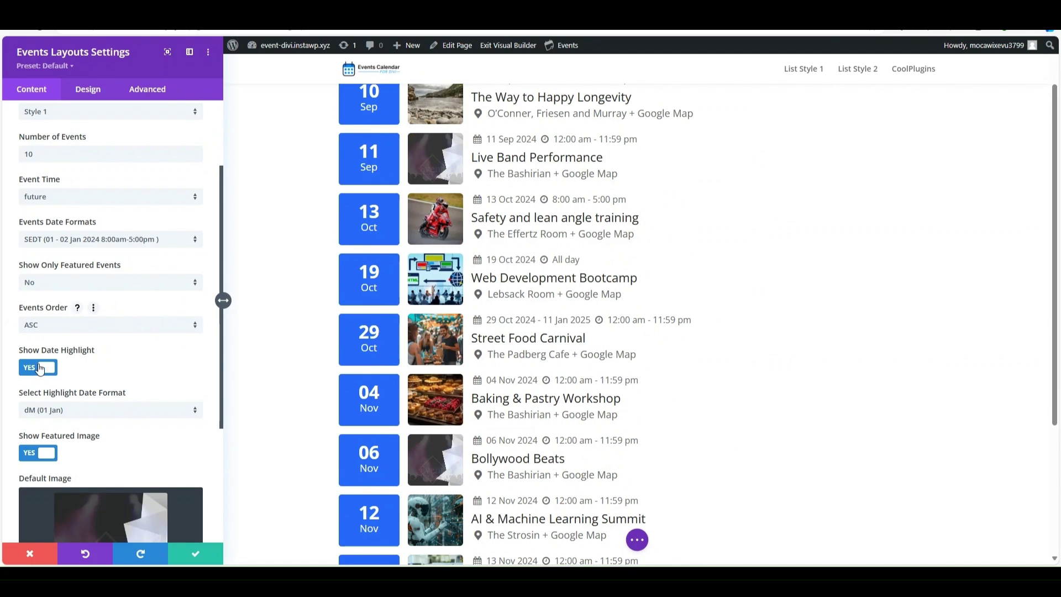
click(33, 368)
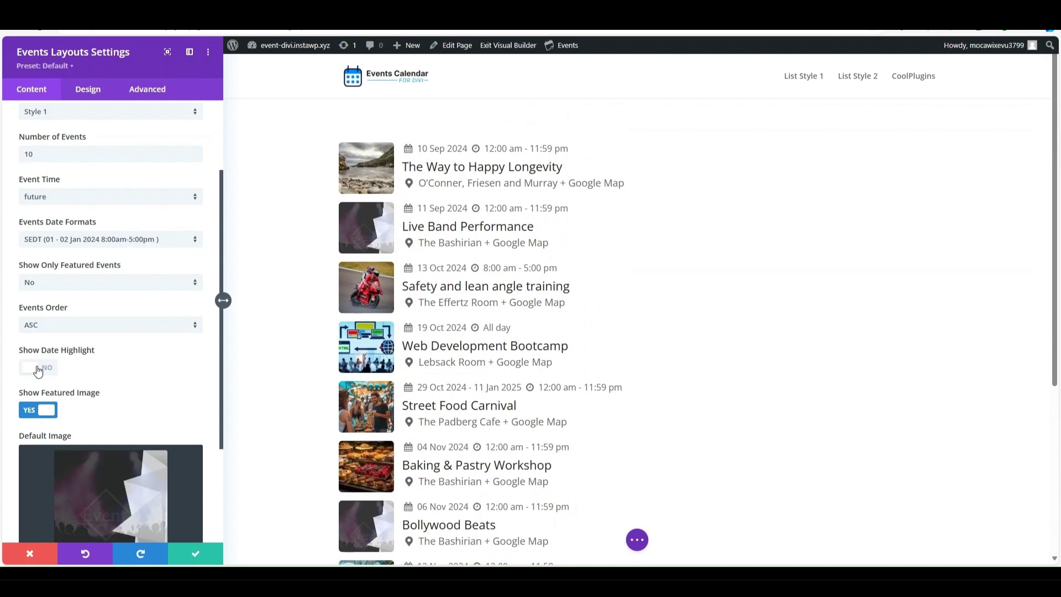
click(38, 372)
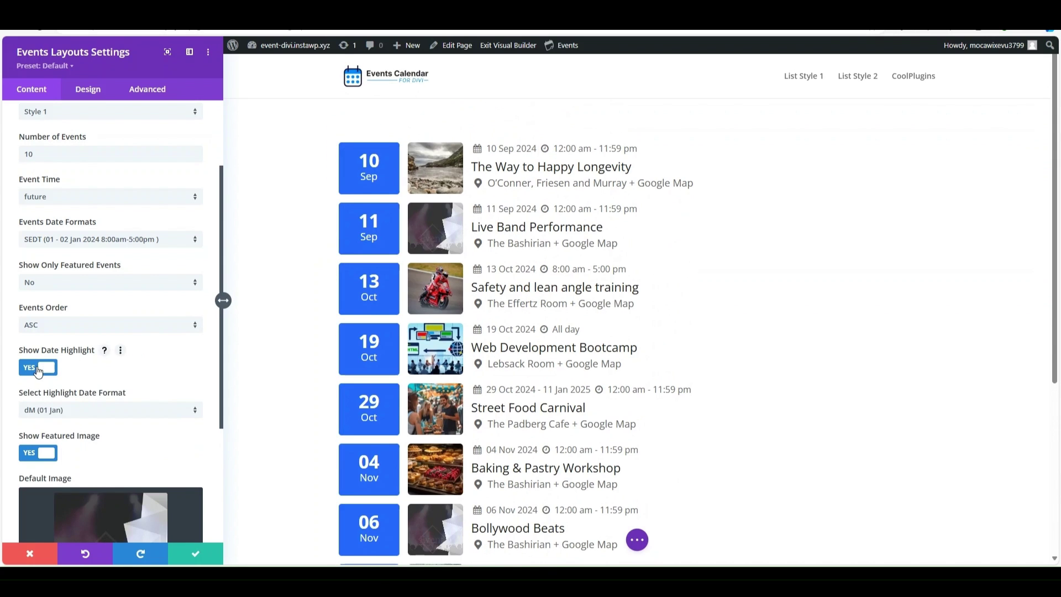
click(69, 418)
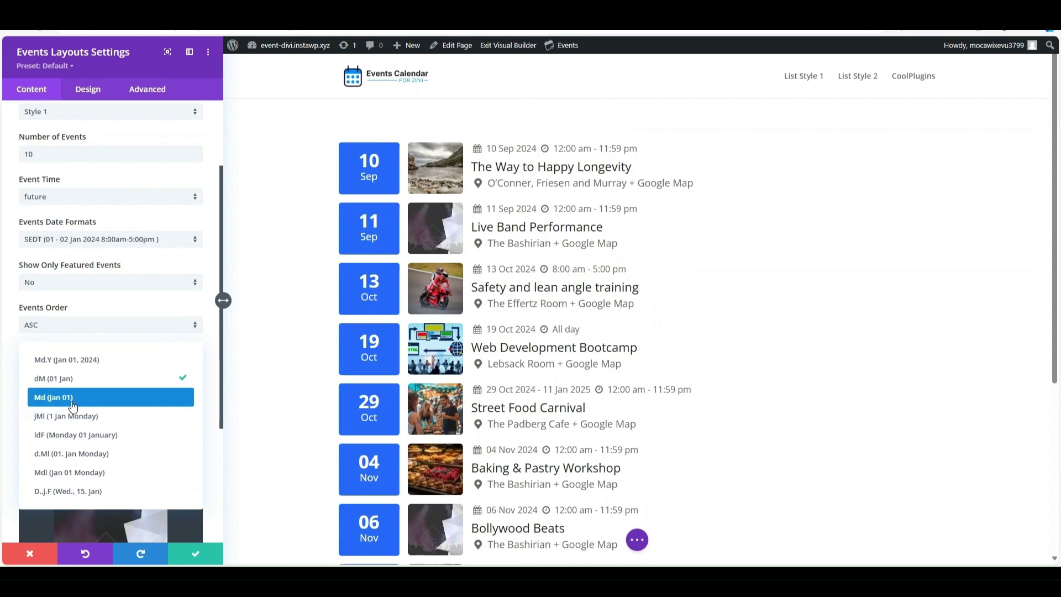
click(72, 407)
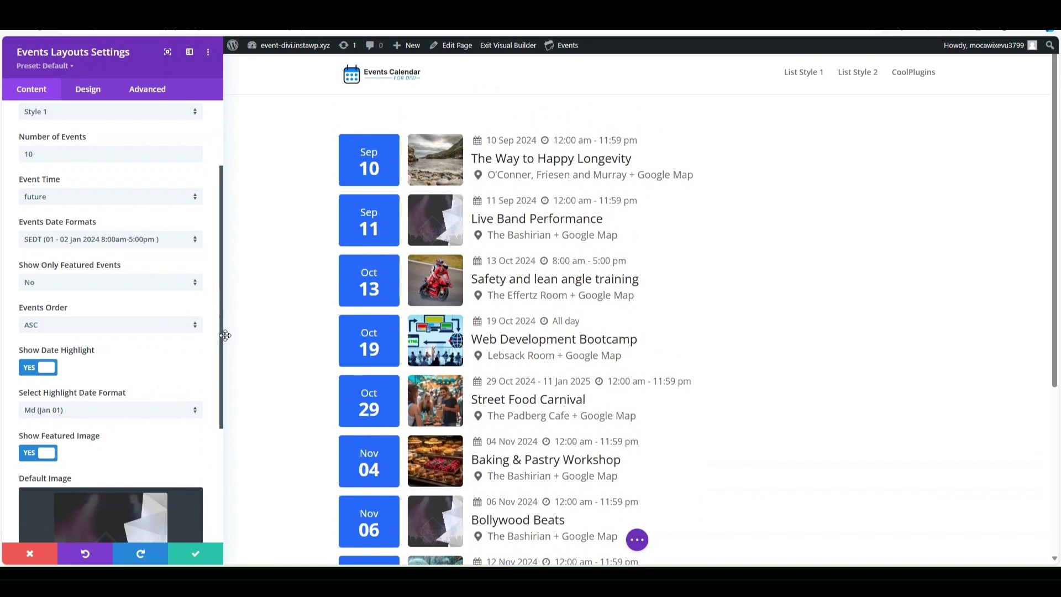
key(ctrl+z)
Set the Events Calendar logo from the Media Library as the default event image
scroll(208, 363, down, 2)
scroll(191, 337, down, 1)
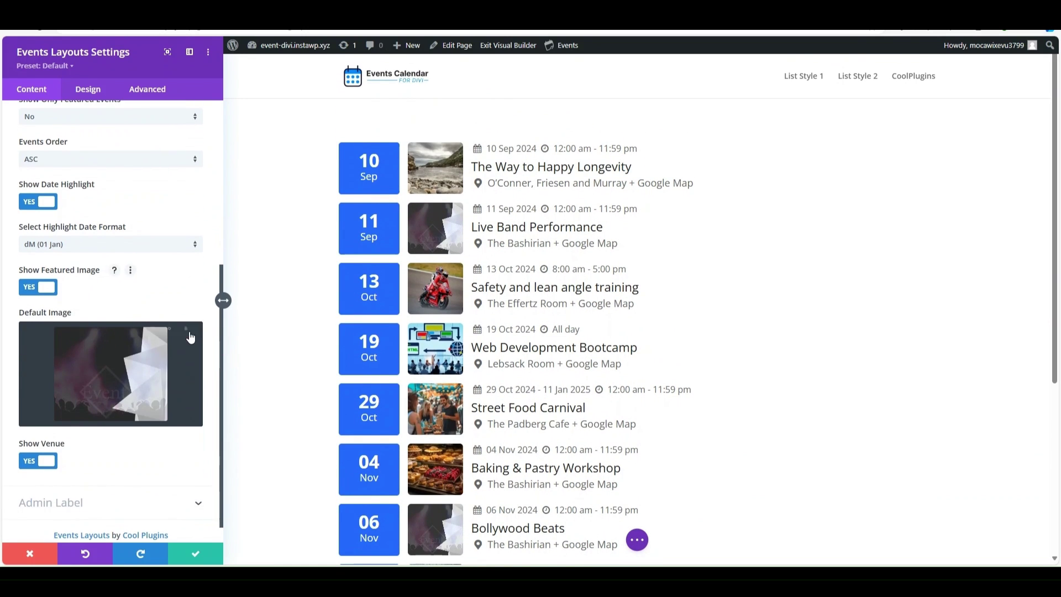
click(133, 352)
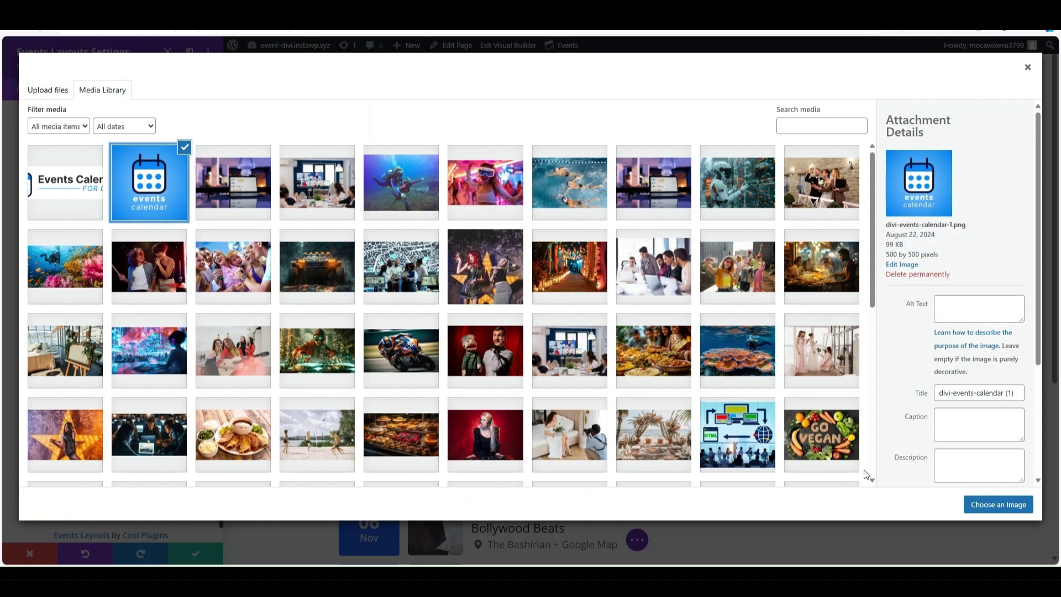
click(1001, 504)
click(95, 90)
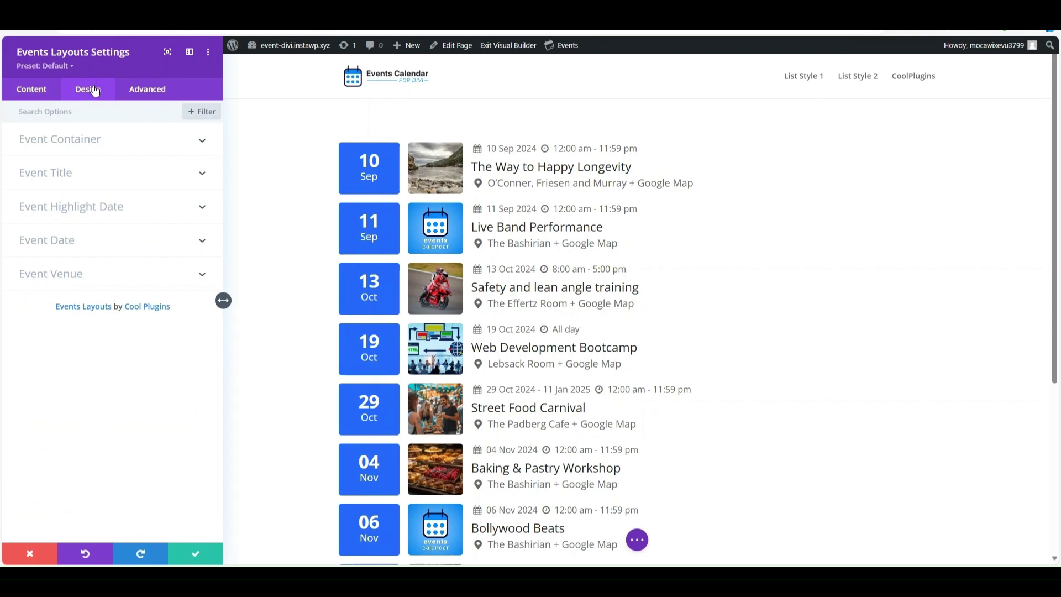
Give event containers the Secondary blue colour, 11px rounded corners and a 2px solid border
click(208, 150)
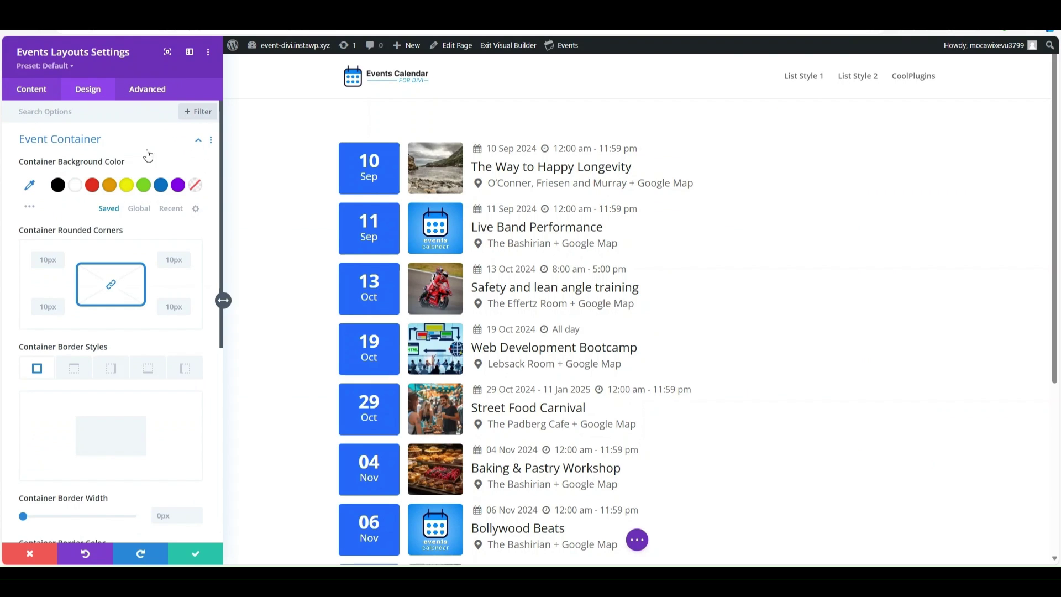
click(136, 210)
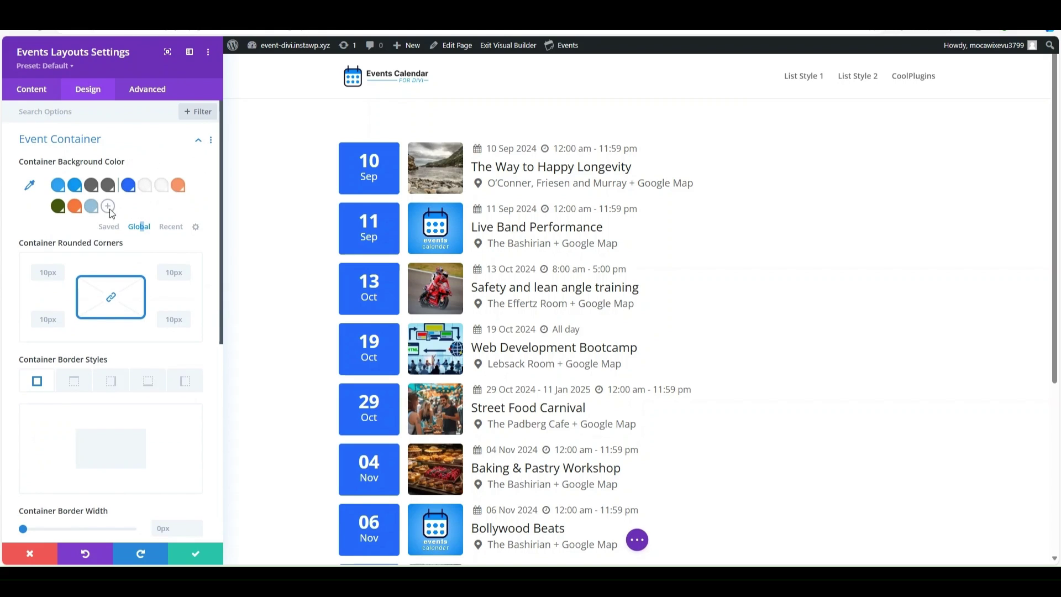
click(77, 190)
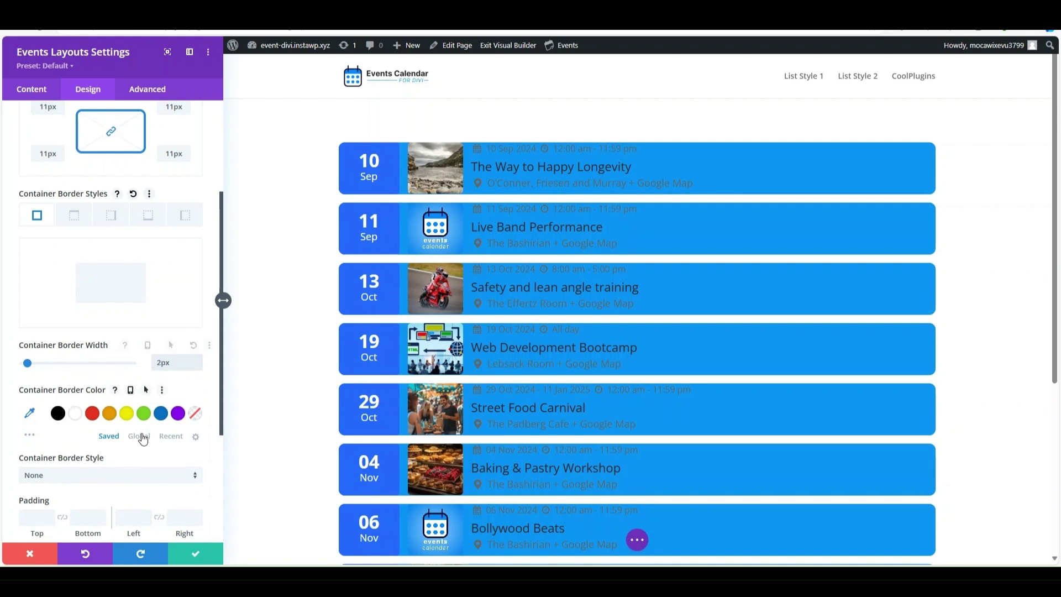
click(141, 434)
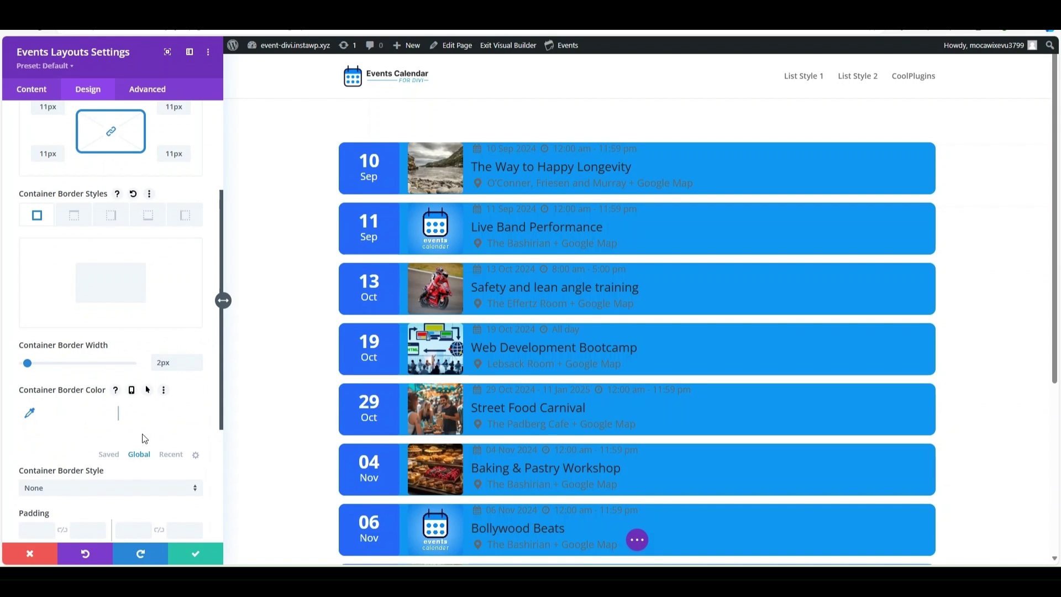
click(75, 487)
click(105, 460)
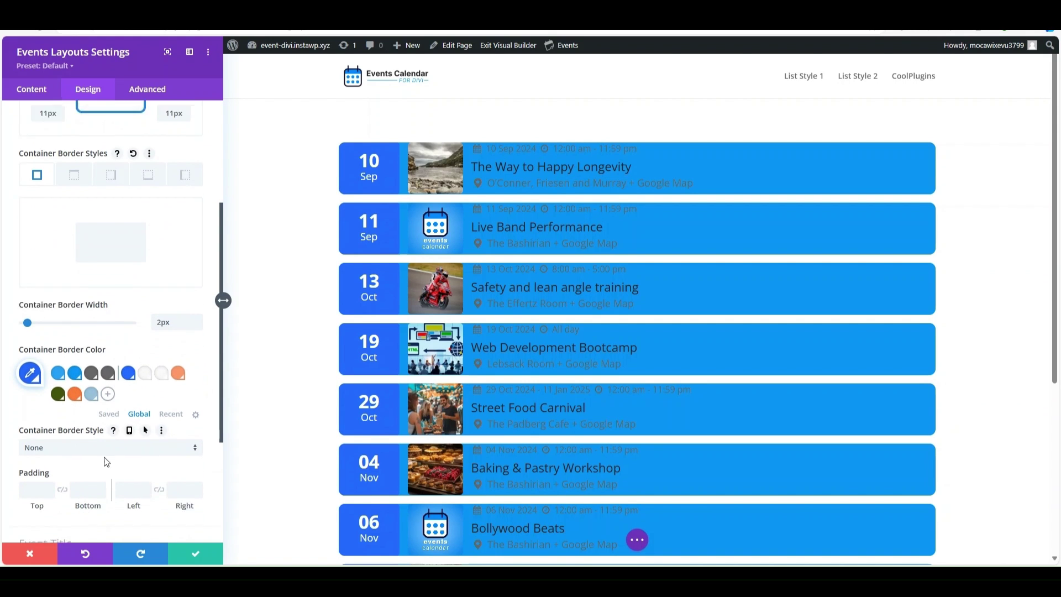
scroll(110, 421, down, 3)
click(125, 376)
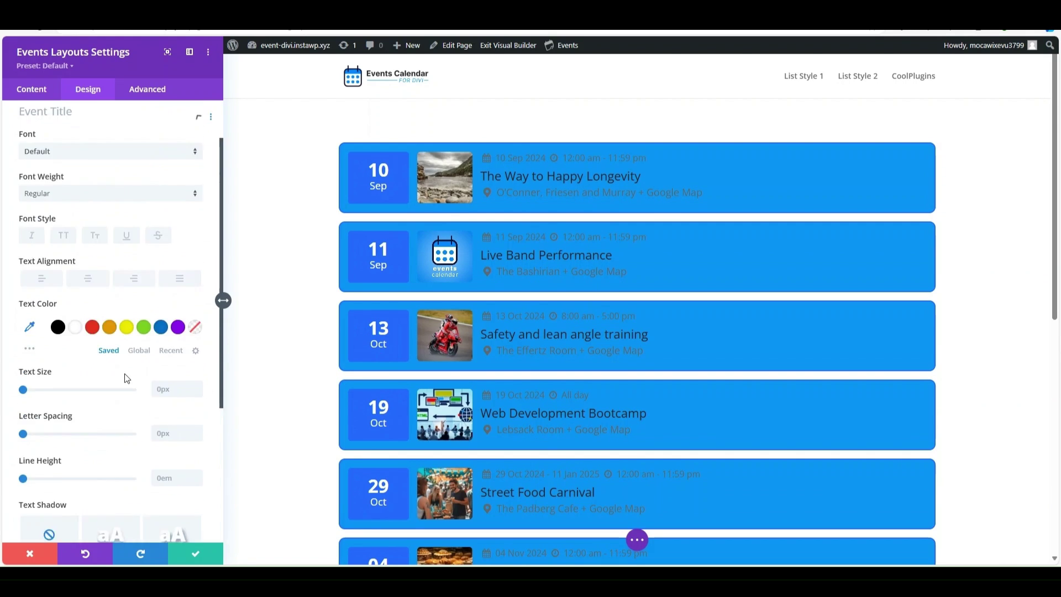
Try the Aladin font, bold weight and centred alignment on event titles, undoing each
click(61, 158)
click(61, 161)
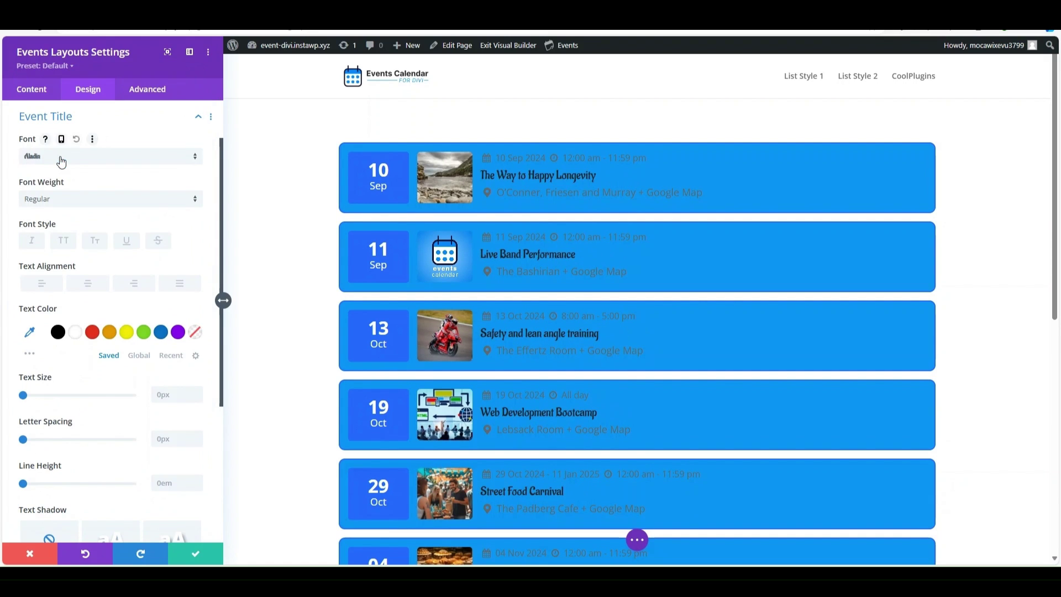
key(ctrl+z)
click(81, 201)
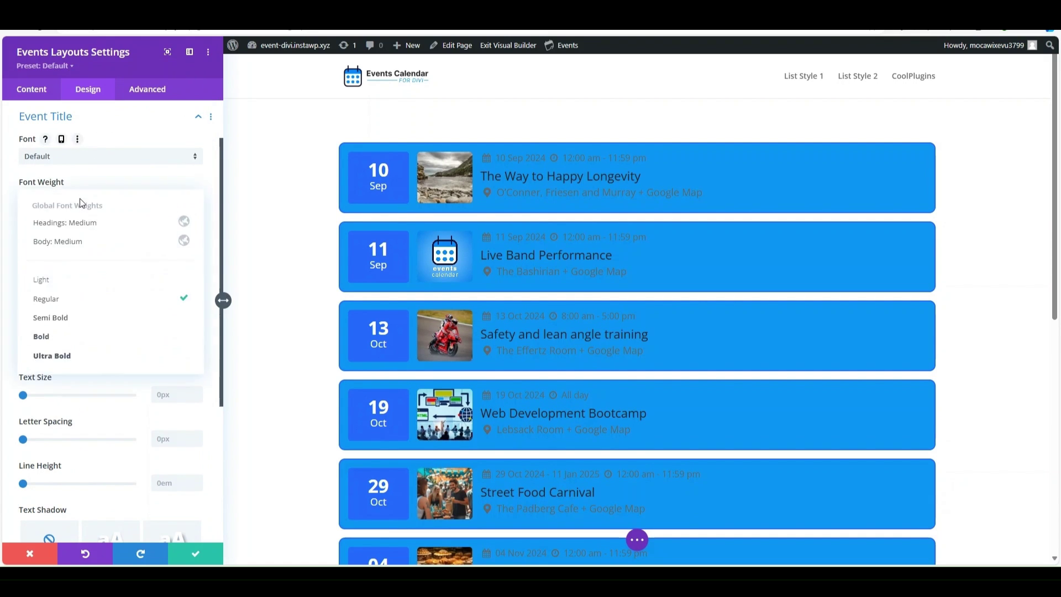
click(62, 335)
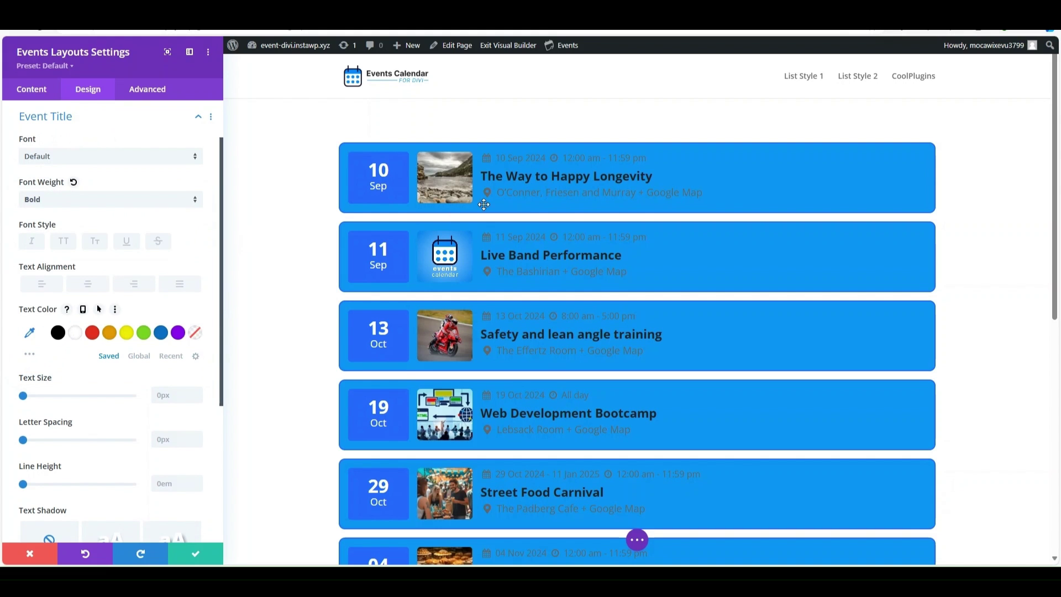
key(ctrl+z)
click(88, 284)
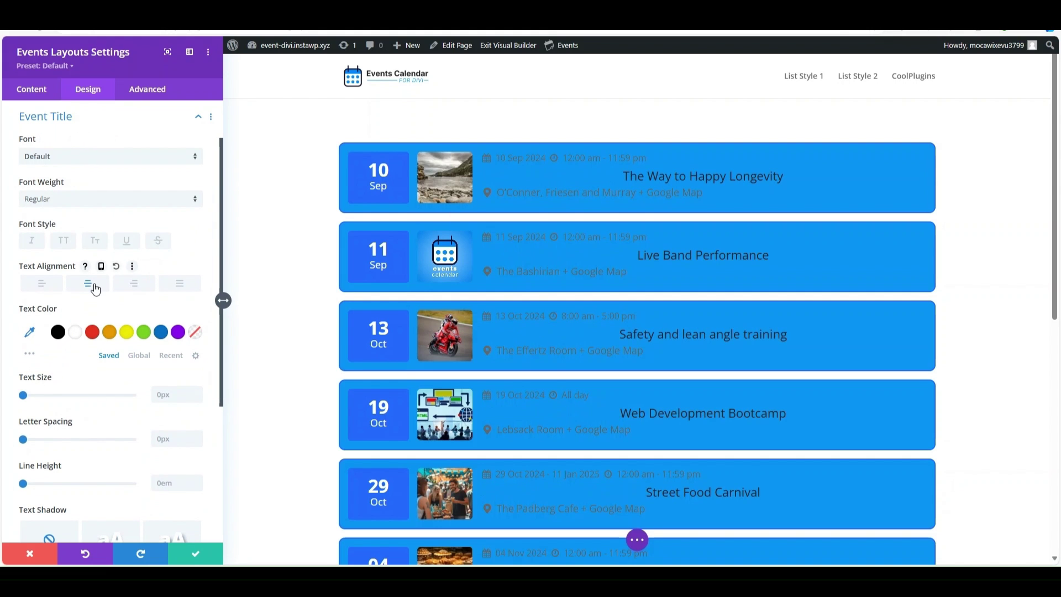
key(ctrl+z)
scroll(77, 232, down, 2)
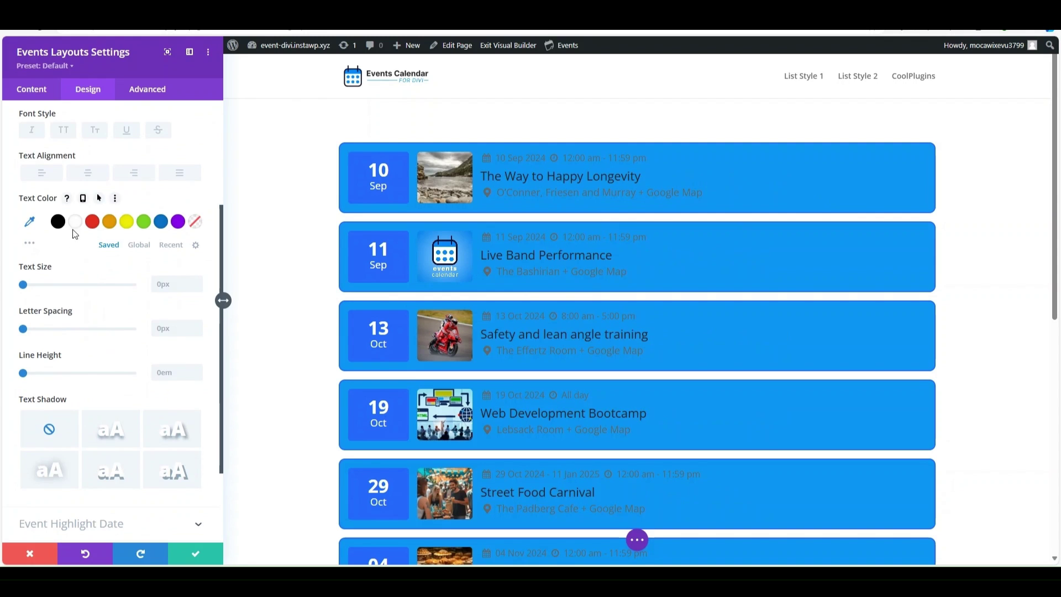
Make event titles white, 21px, with 1px letter spacing and 1.5 line height
click(76, 222)
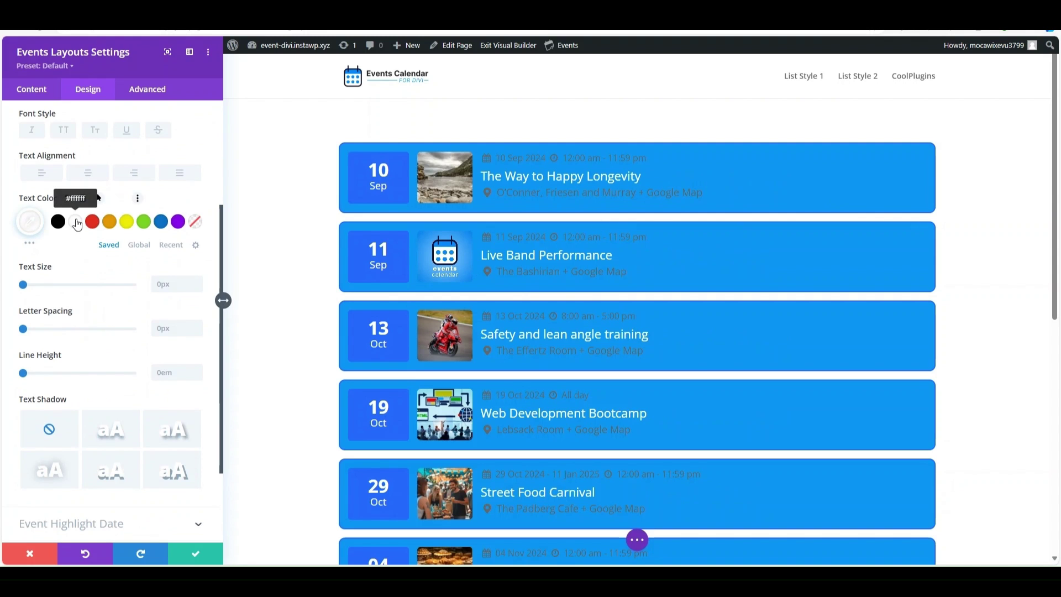
click(165, 282)
text(21)
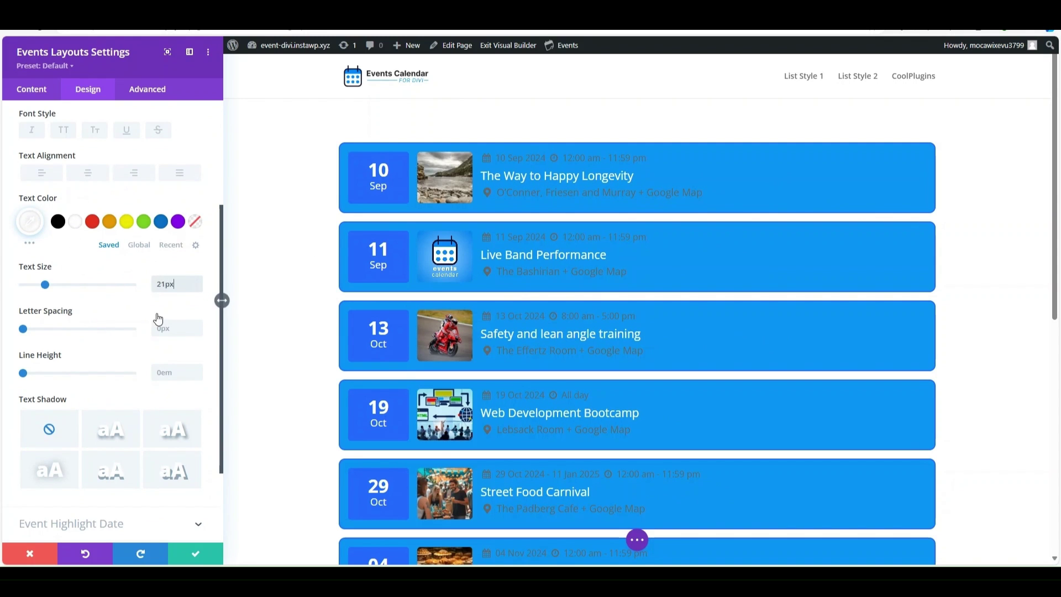
click(170, 327)
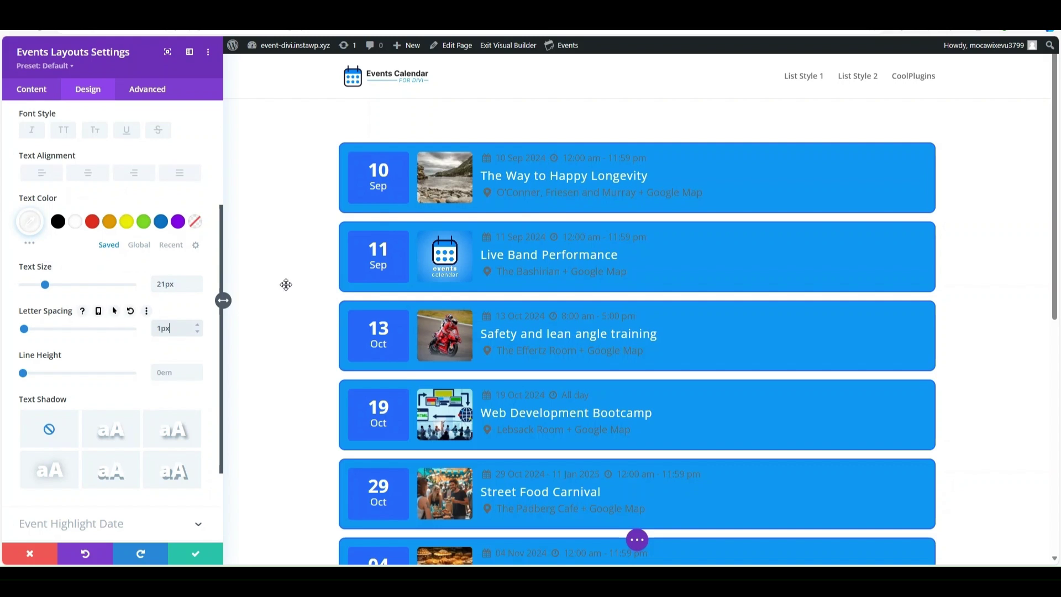
click(160, 371)
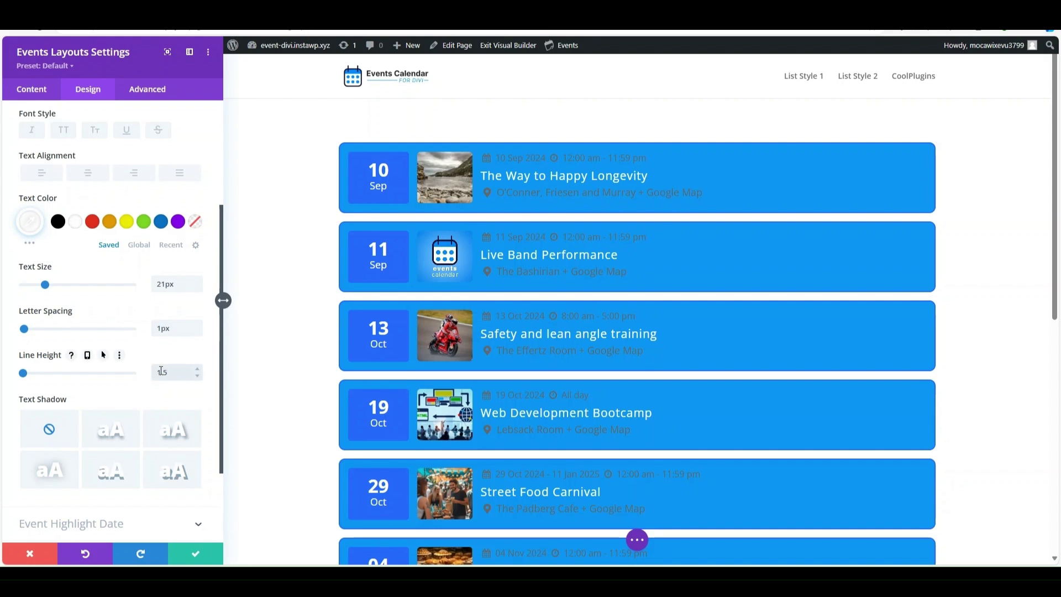
text(1.5em)
scroll(136, 417, down, 3)
Set the event date and venue text to white and close the module settings
click(137, 414)
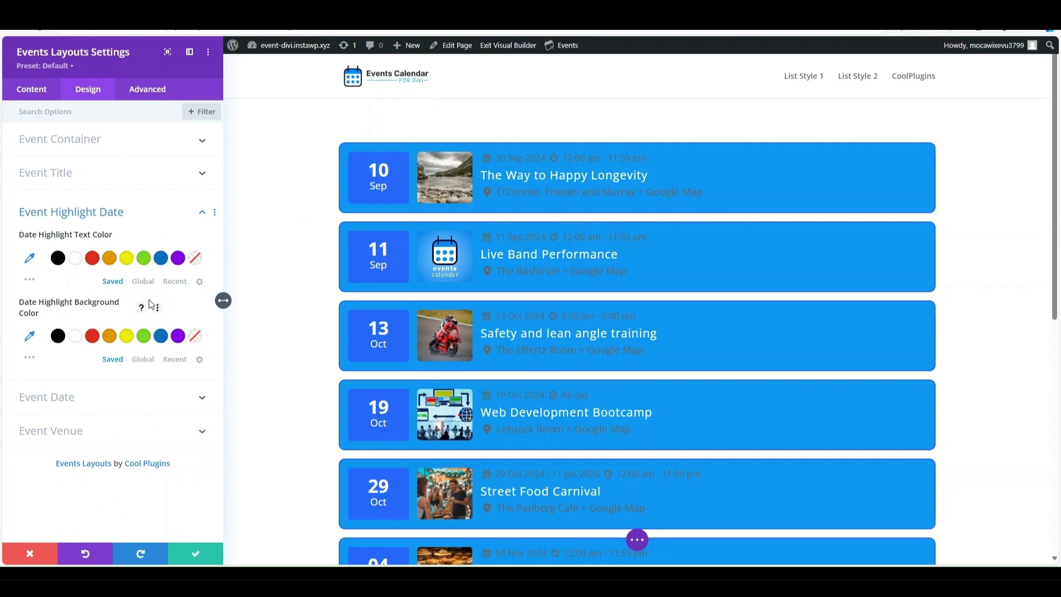
click(174, 401)
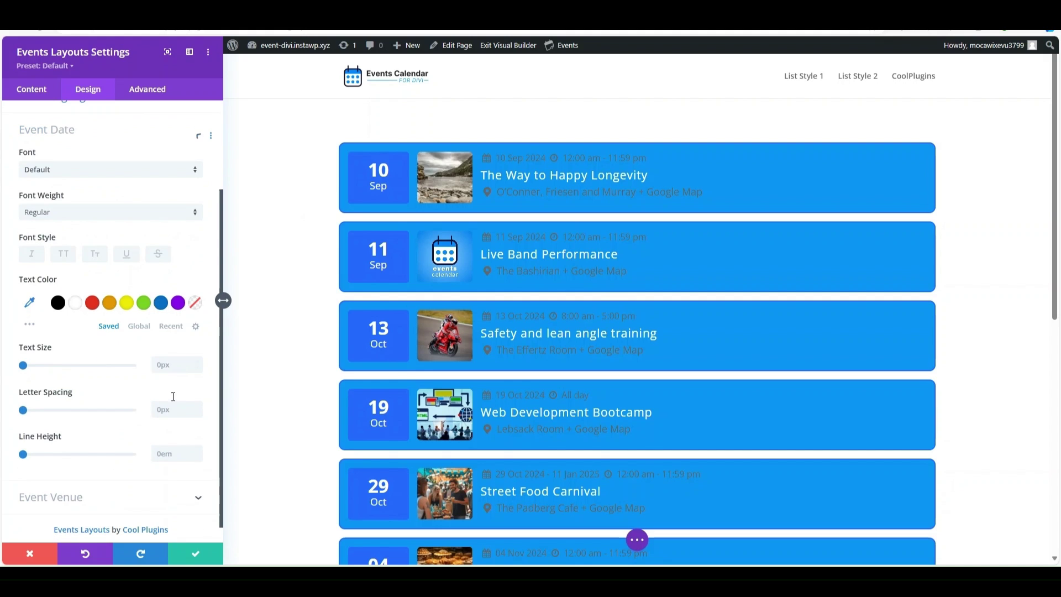
scroll(174, 400, down, 1)
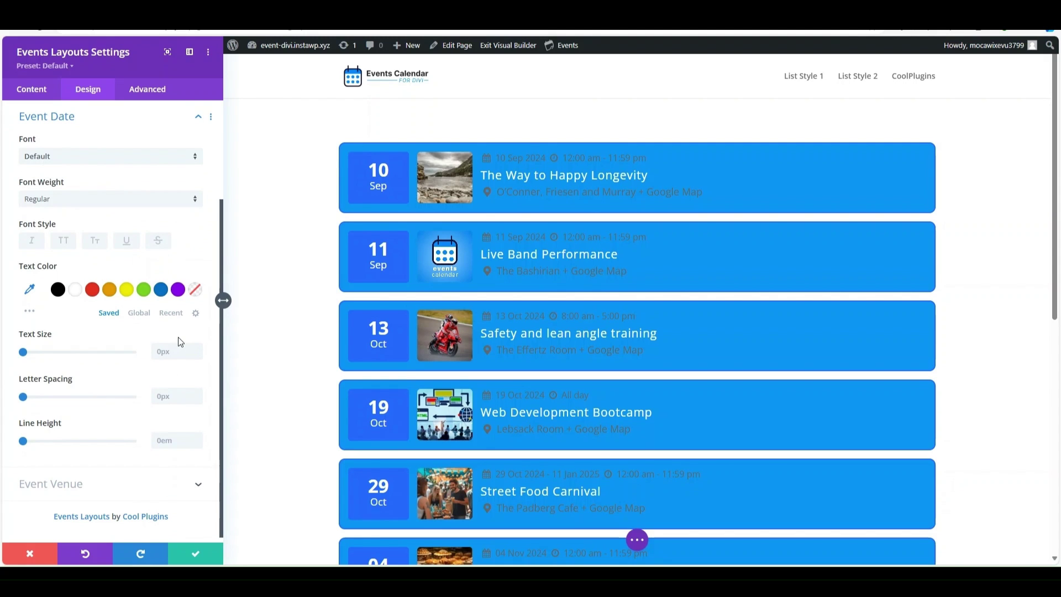
click(75, 289)
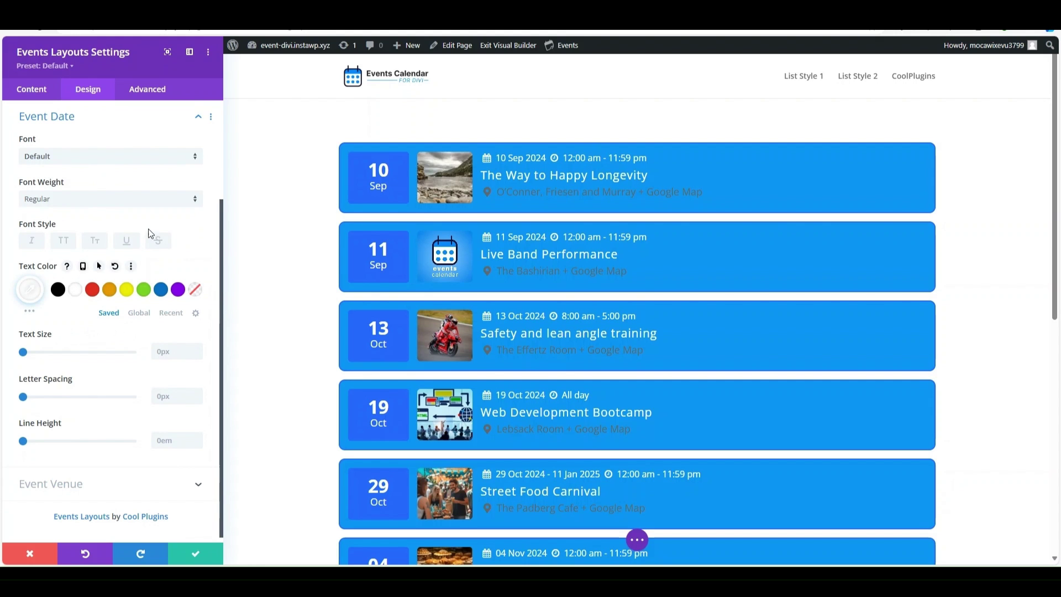
click(169, 490)
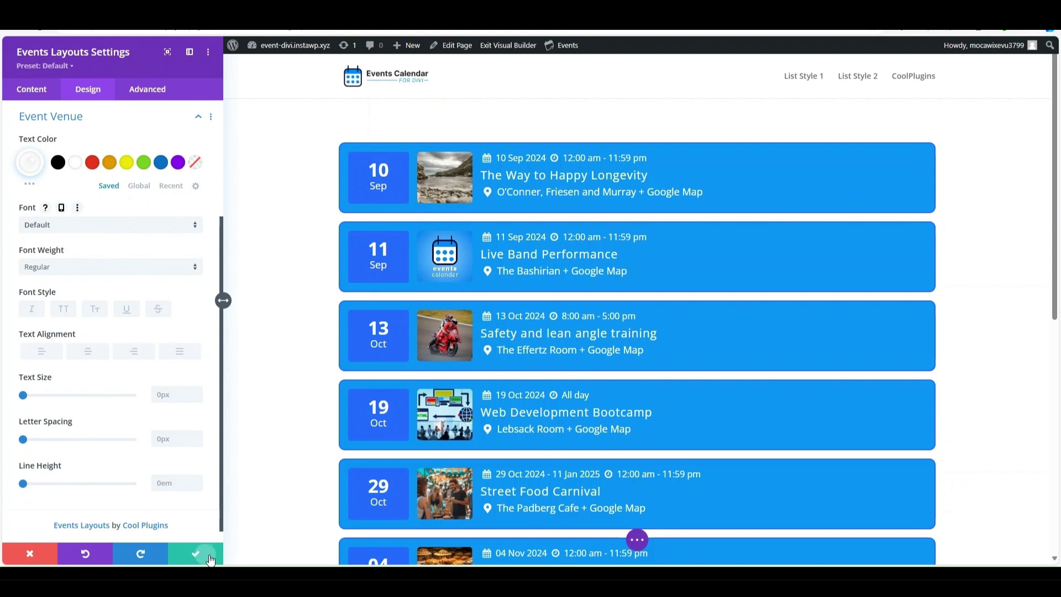
click(210, 557)
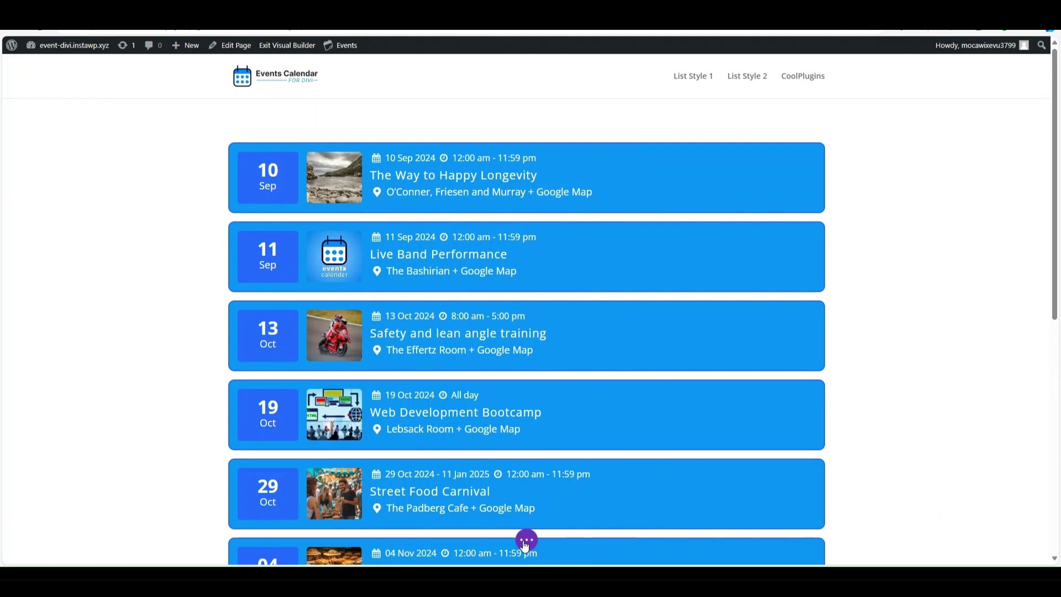
Publish the page and exit the Visual Builder to view the live event list
click(525, 541)
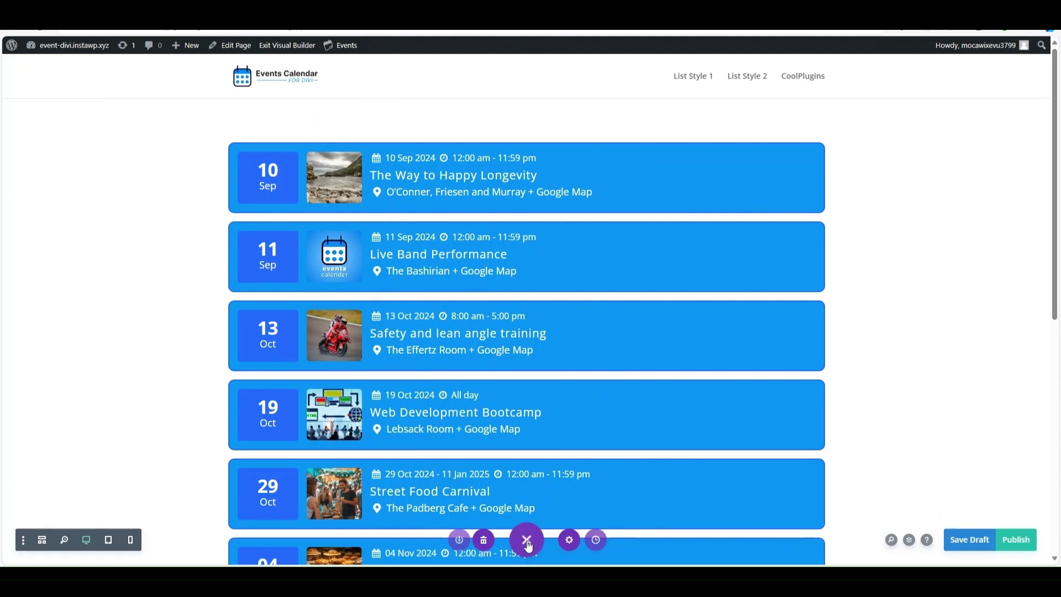
click(1013, 548)
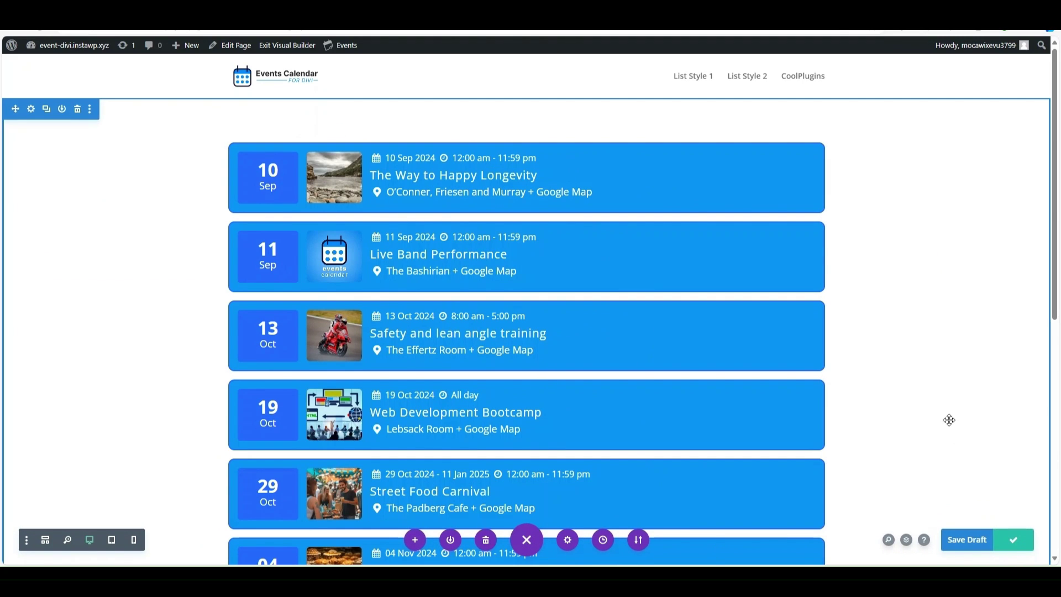
click(287, 45)
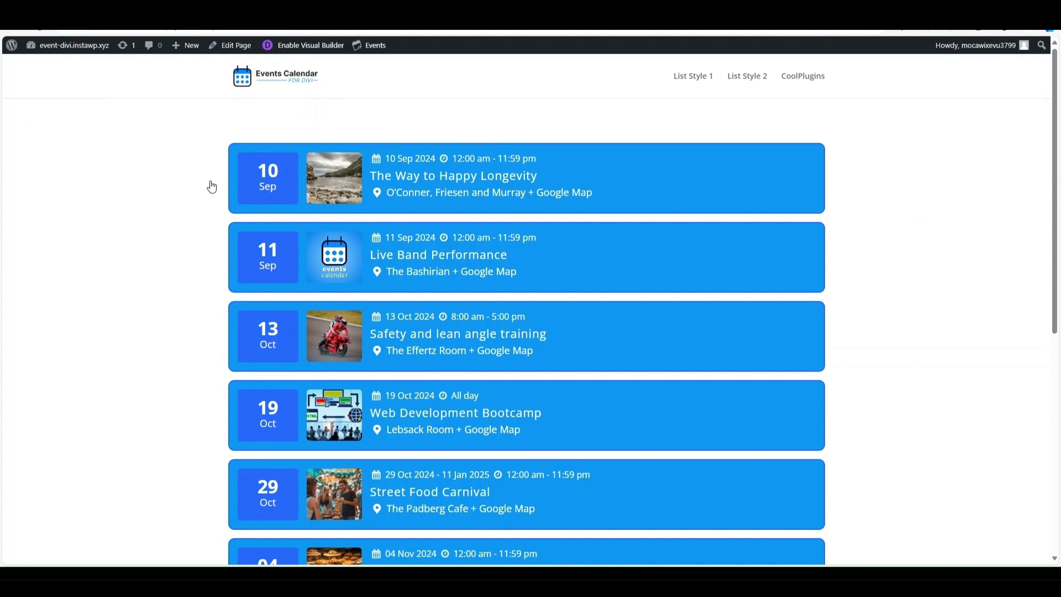
scroll(871, 196, down, 5)
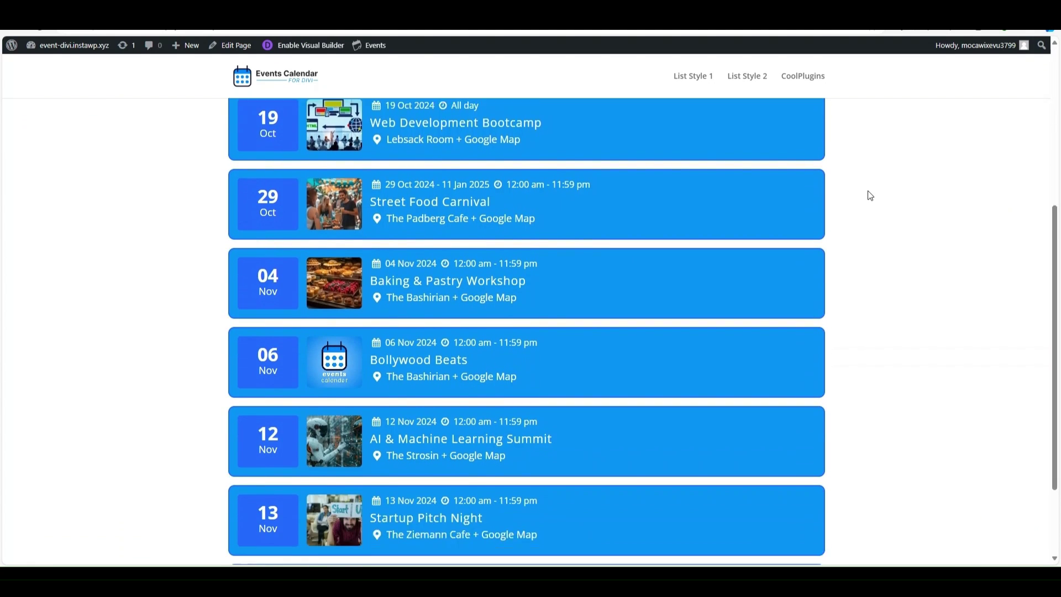
scroll(871, 195, up, 5)
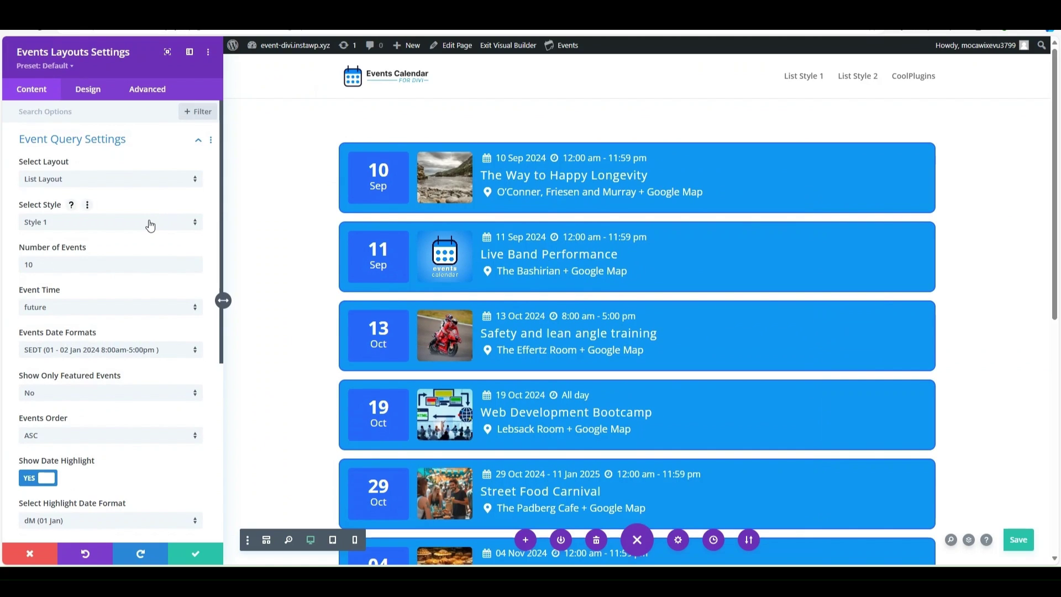
Switch the Events Layouts module to Style 2 and turn Show Description on
click(150, 223)
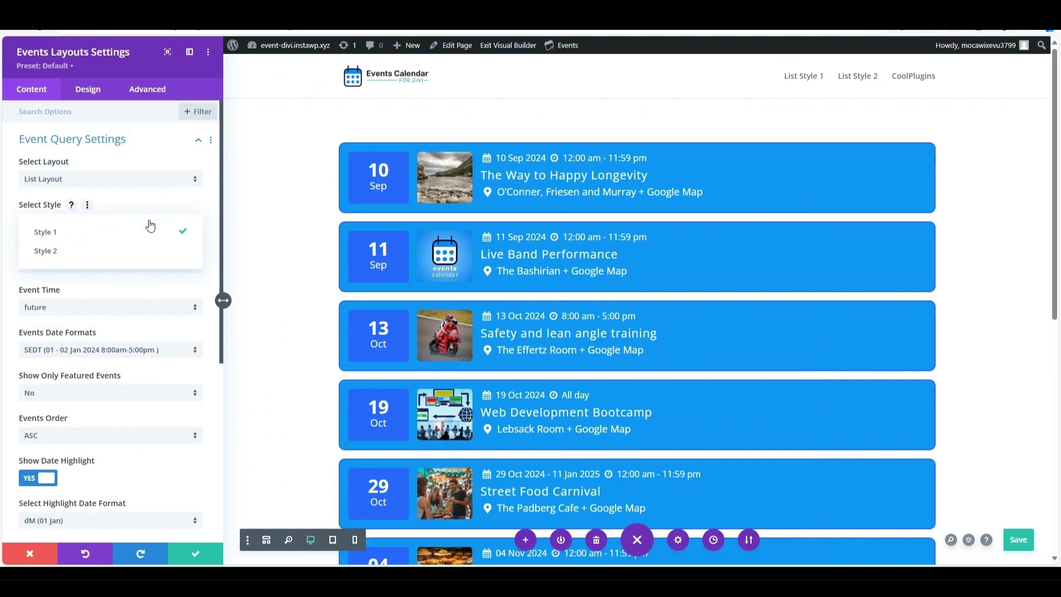
click(132, 250)
scroll(115, 329, down, 10)
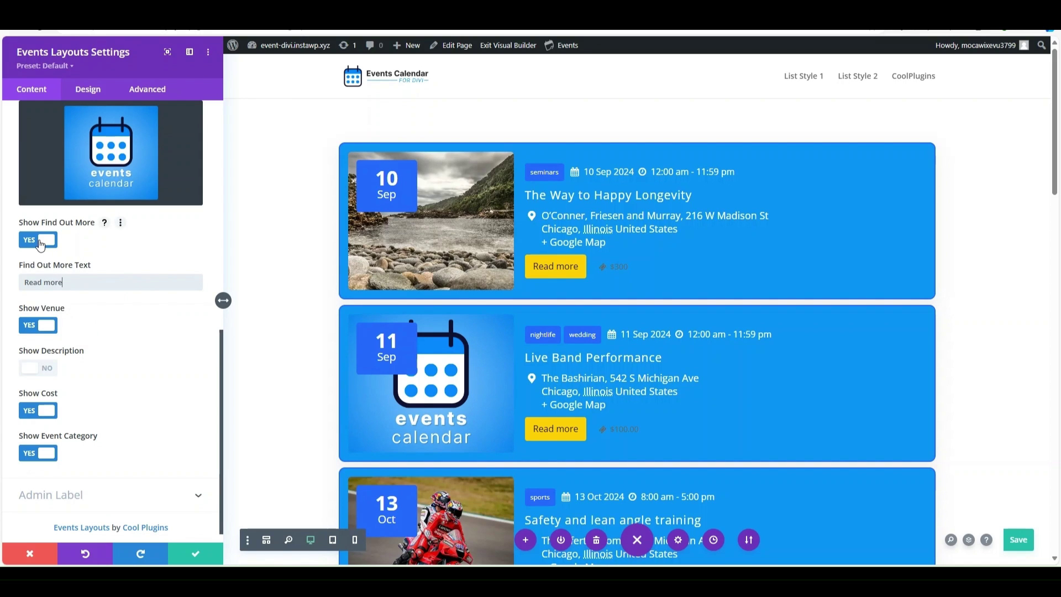
click(49, 369)
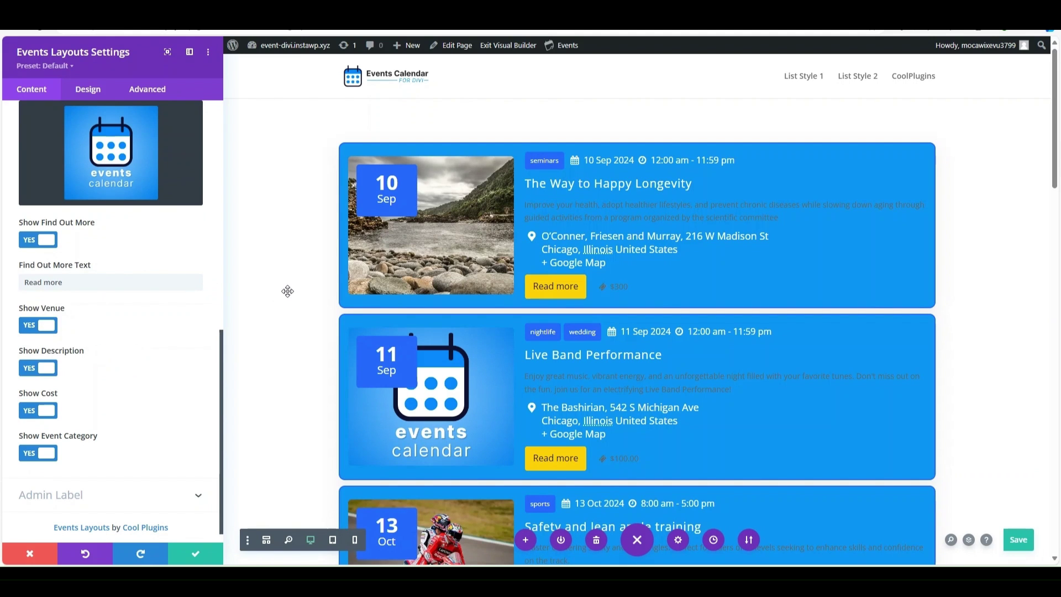
scroll(110, 334, up, 6)
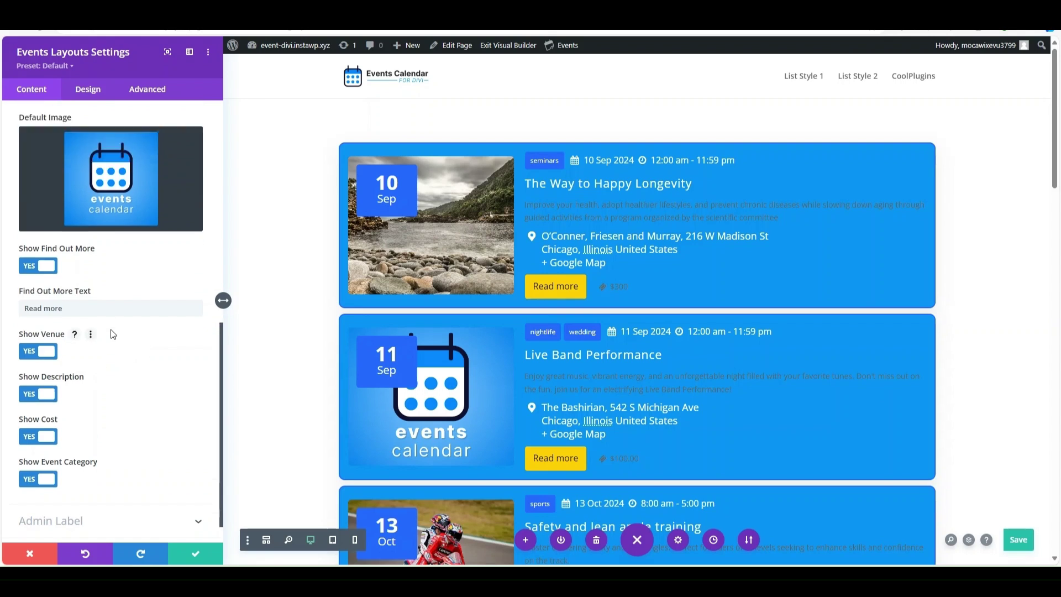
Make event cards turn orange #fc9569 on hover and descriptions white
click(89, 89)
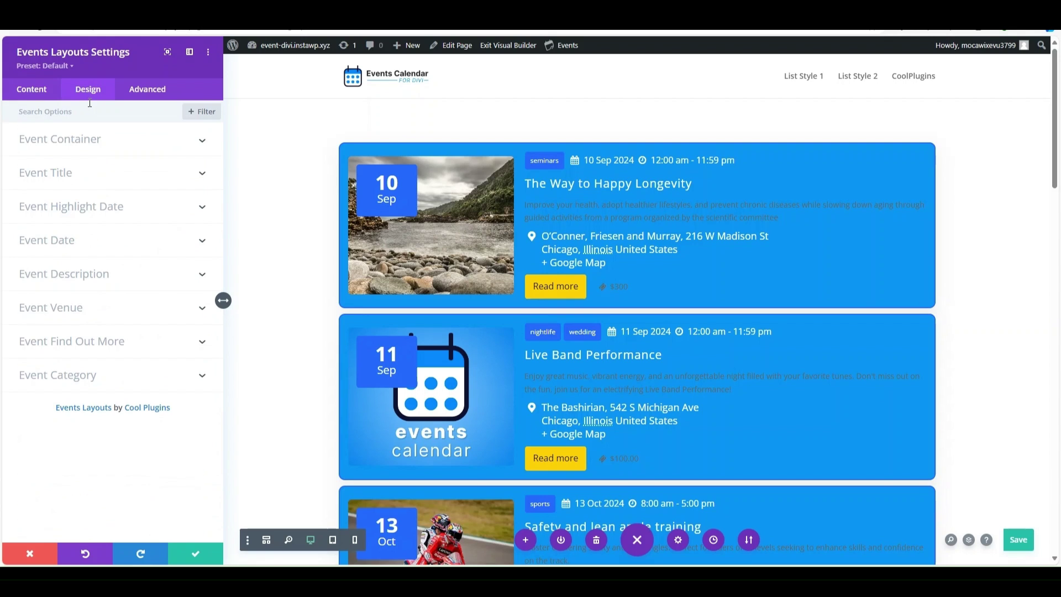
click(177, 150)
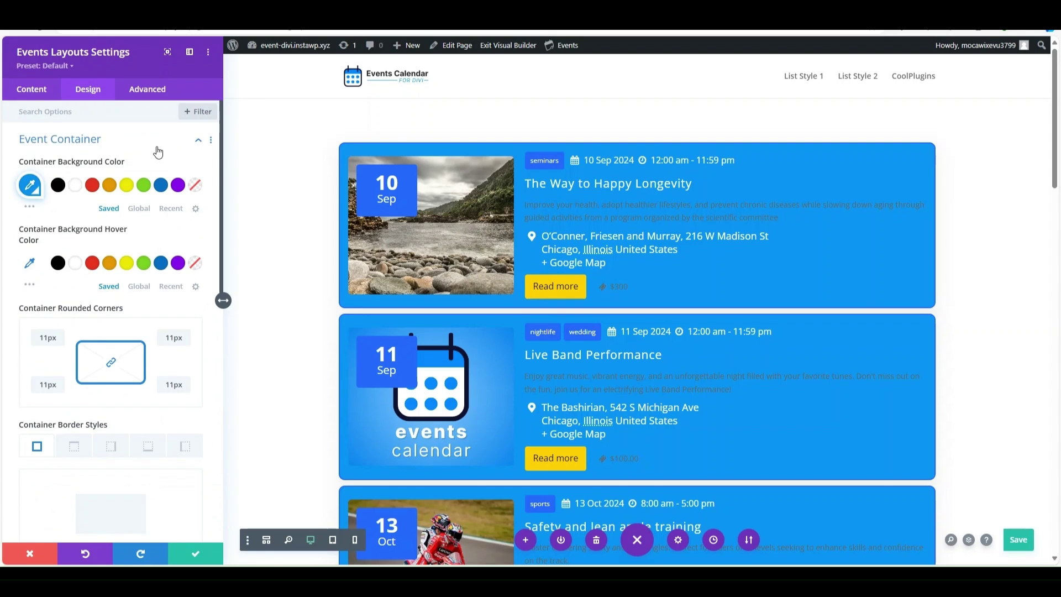
click(147, 288)
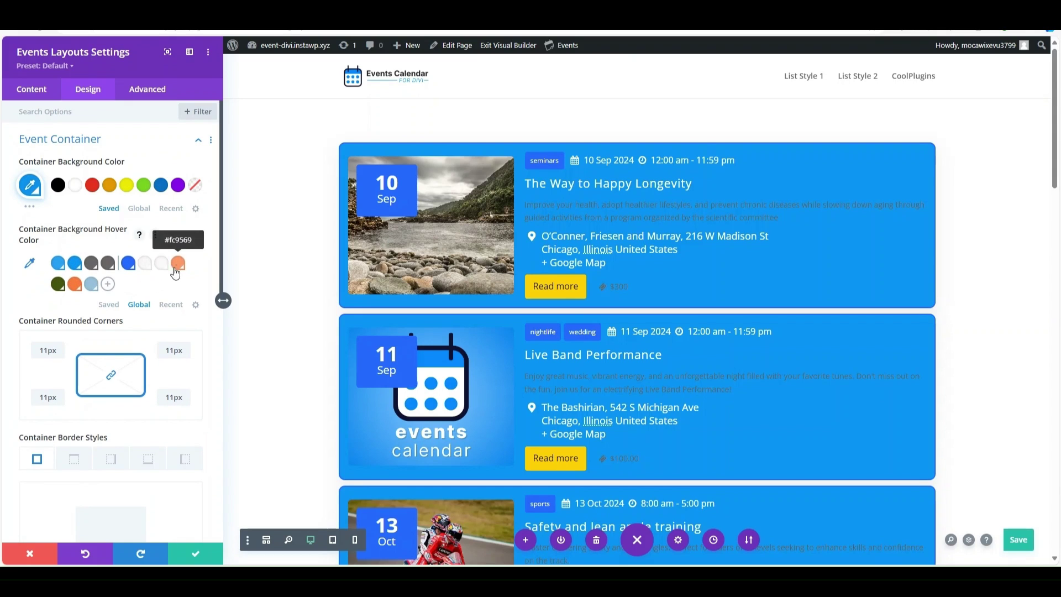
click(177, 267)
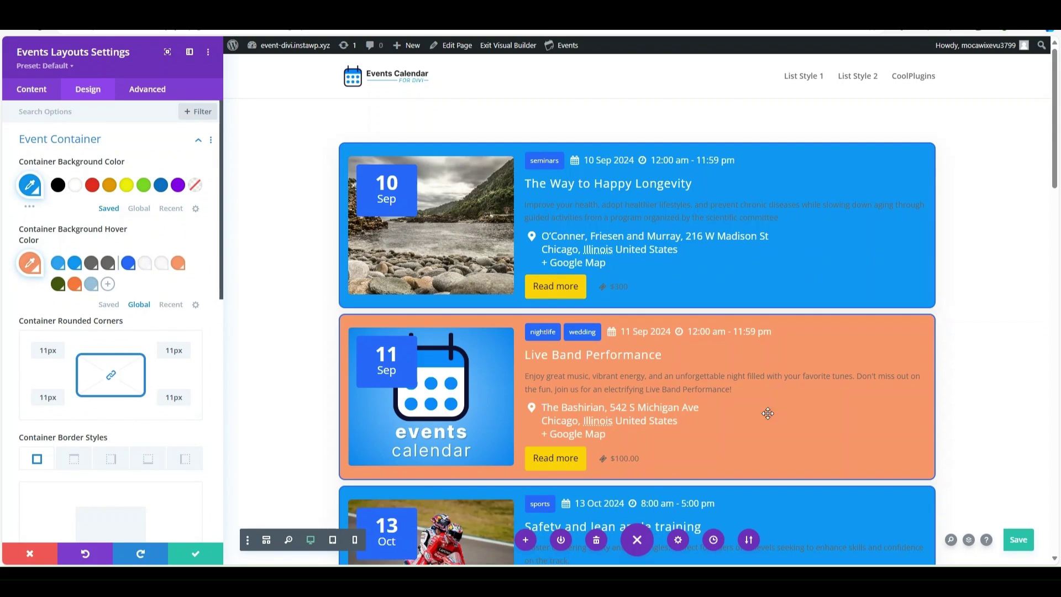
scroll(107, 306, down, 5)
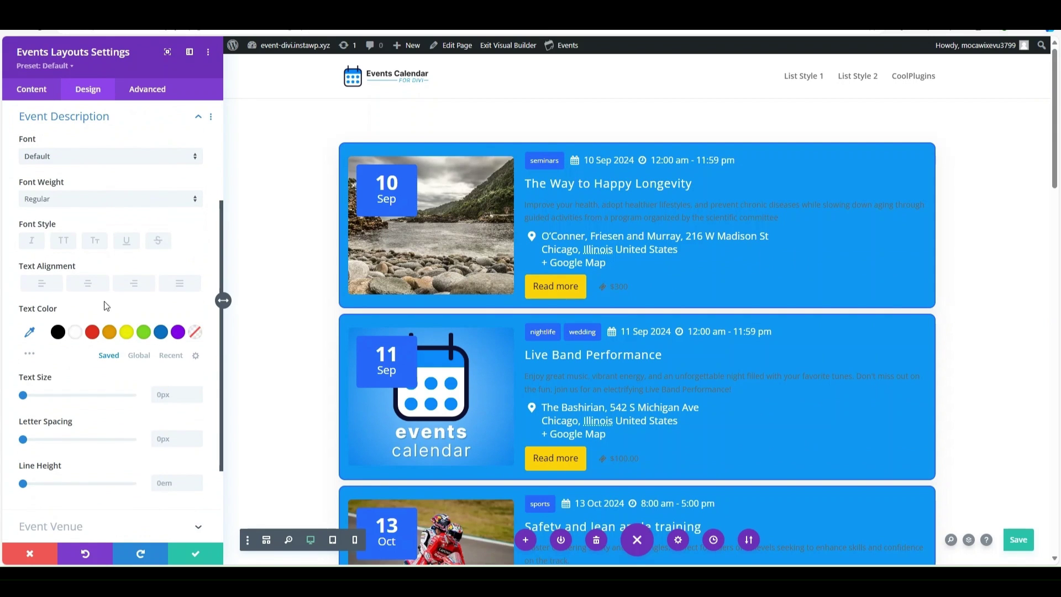
click(76, 332)
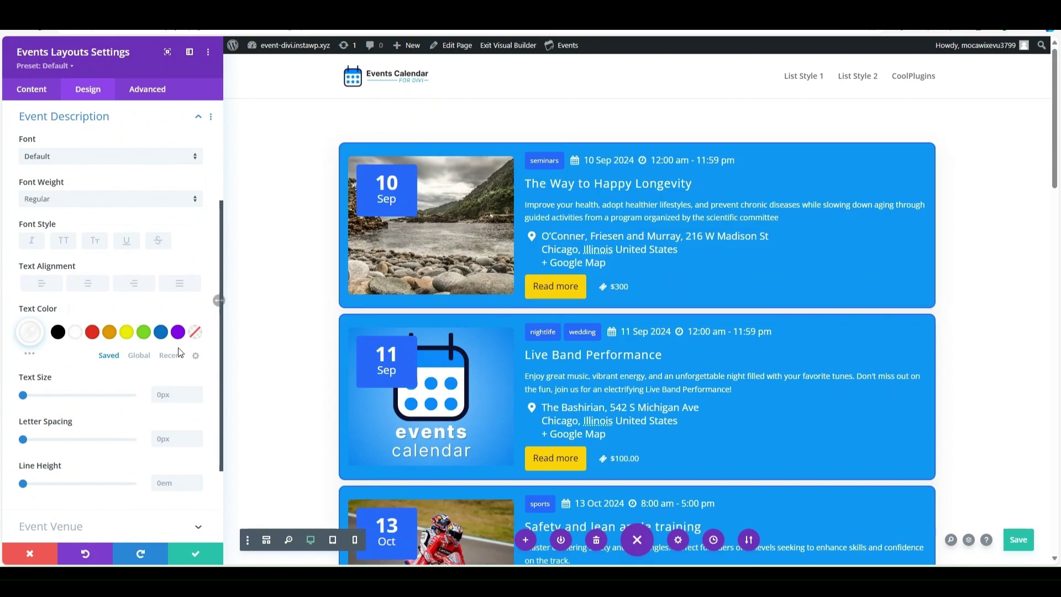
Make the Read more buttons blue #2667ff with white text
scroll(139, 259, down, 5)
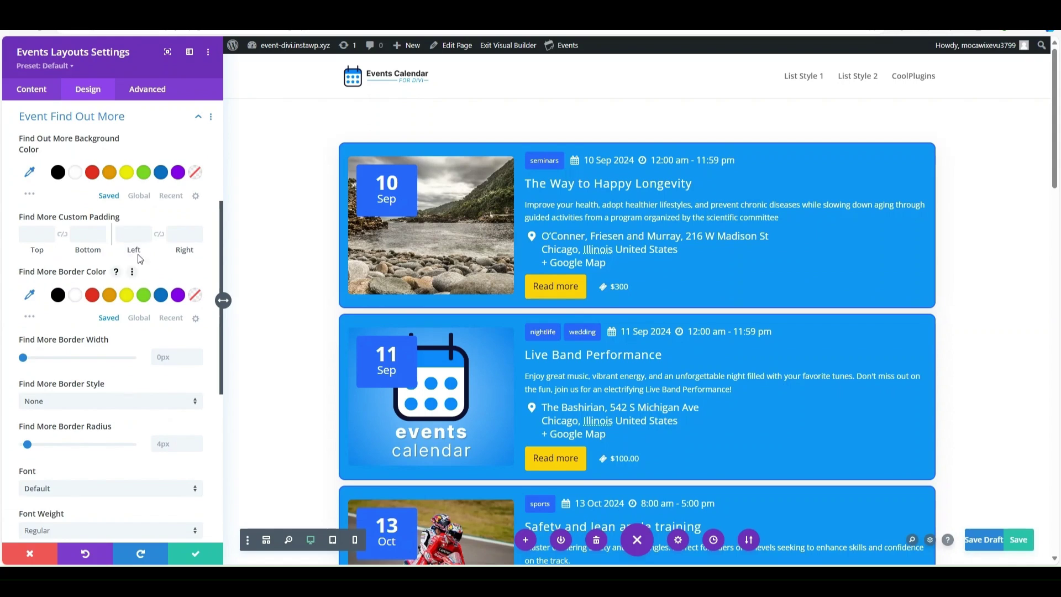
click(139, 196)
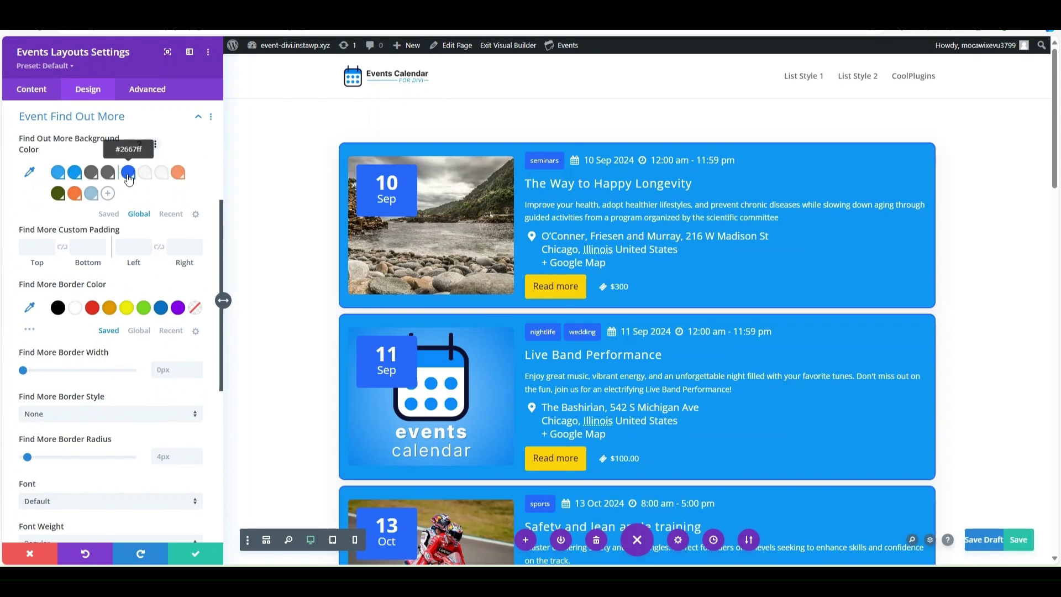
click(128, 173)
scroll(116, 271, down, 6)
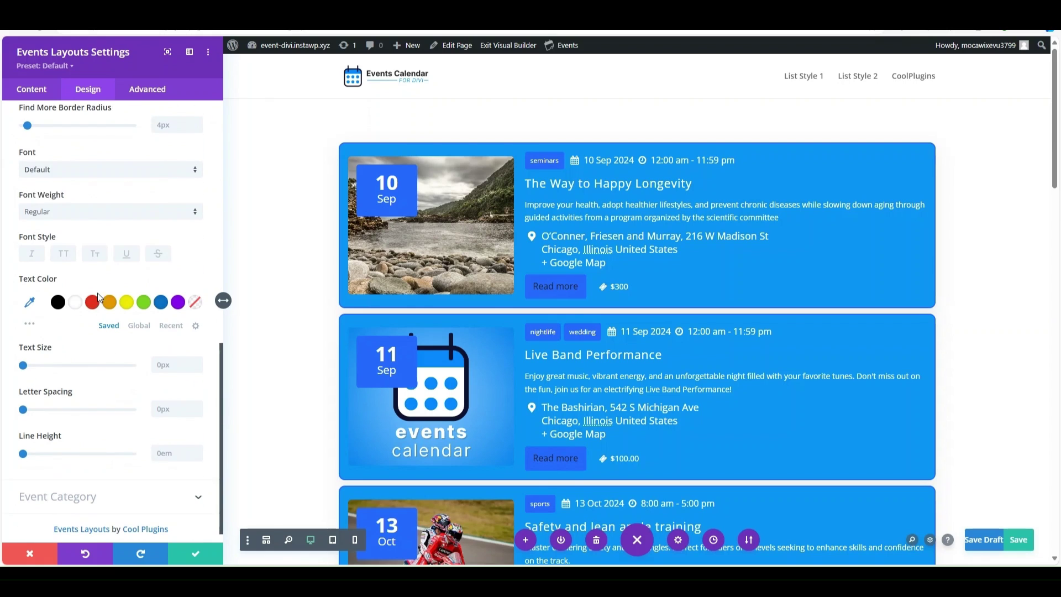
click(77, 305)
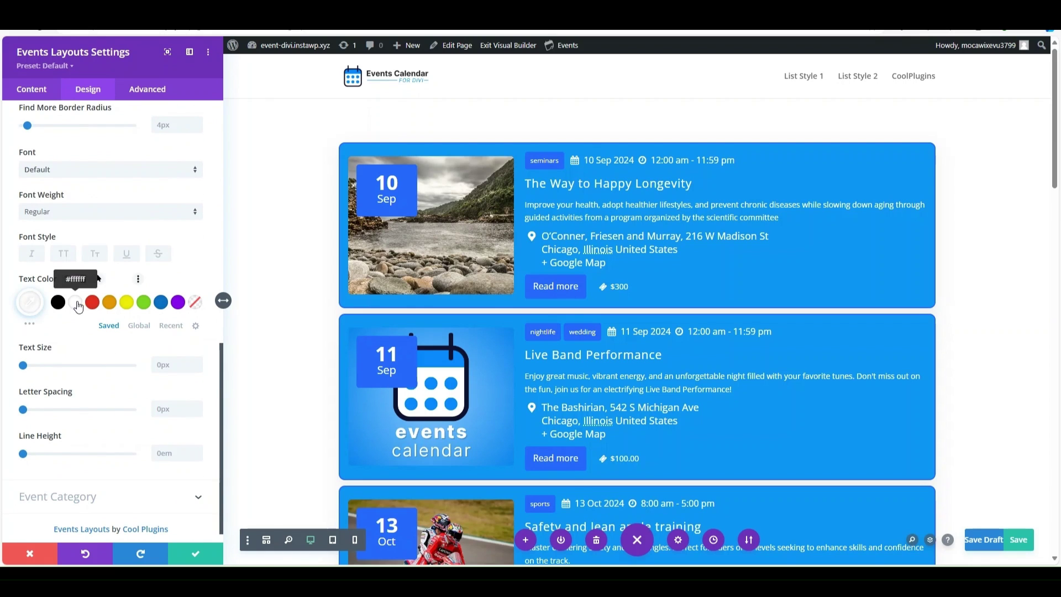
Confirm and close the Events Layouts settings, leaving the styled Style 2 list
click(197, 555)
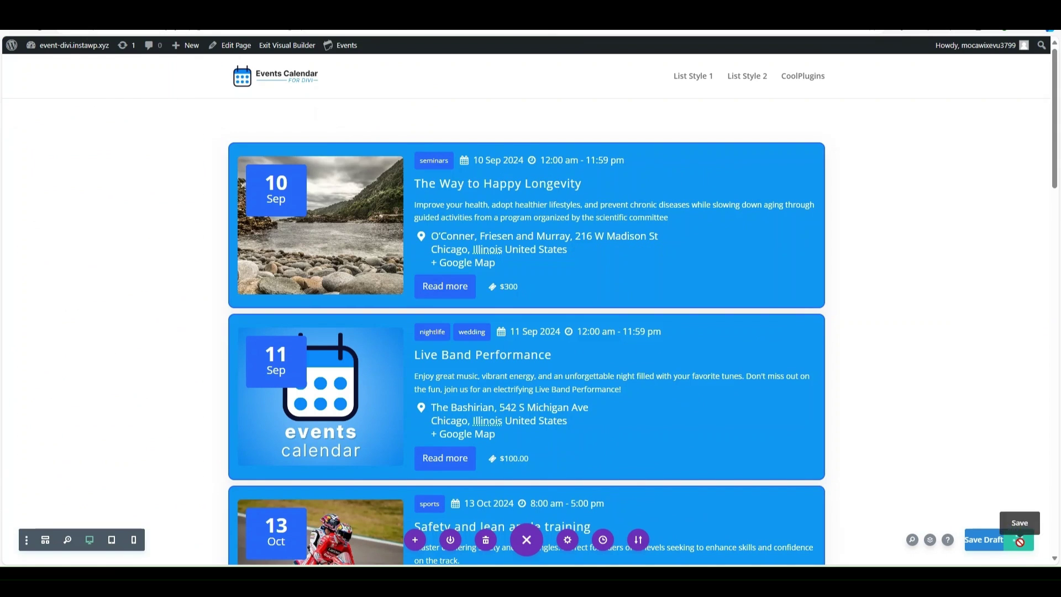